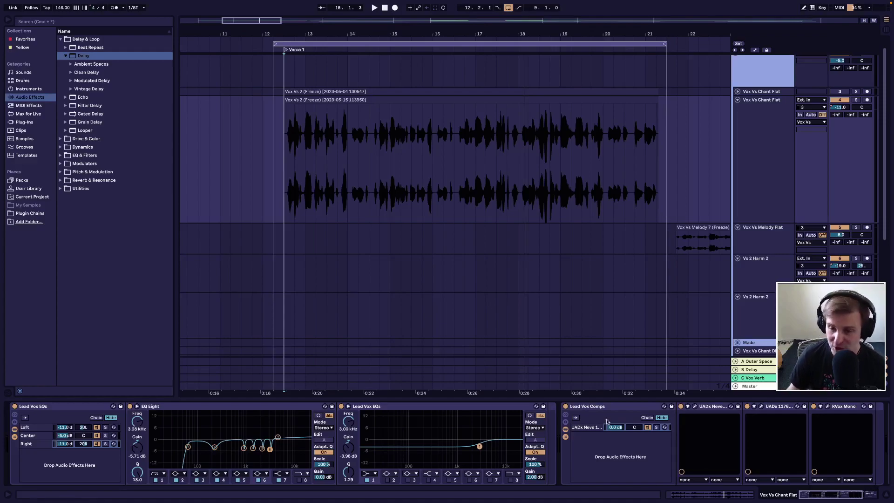
# Select Vox Vs Chant Flat and inspect its EQ Eight, Lead Vox Space and Lead Vox Comps devices.
pyautogui.hscroll(5, 561, 453)
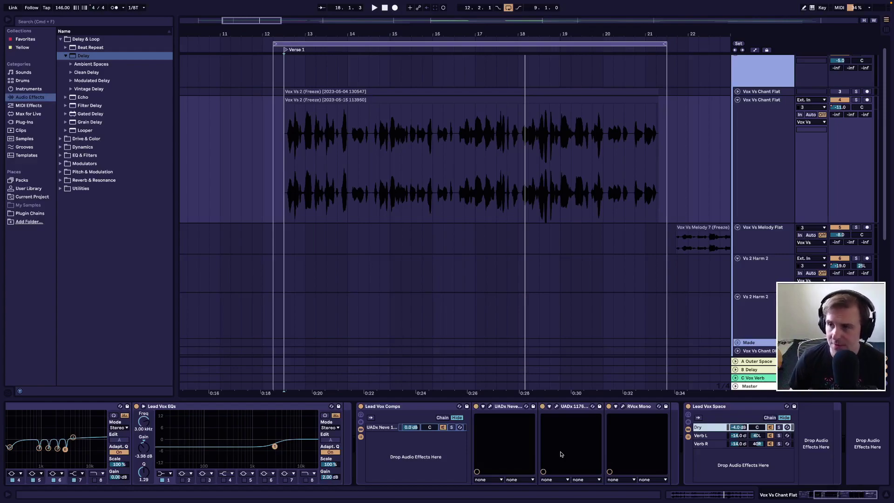
pyautogui.hscroll(-5, 447, 446)
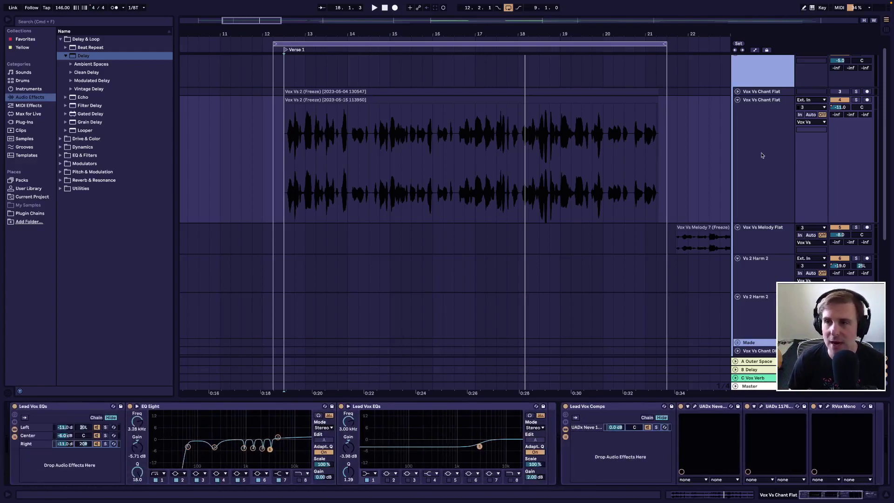
pyautogui.click(756, 138)
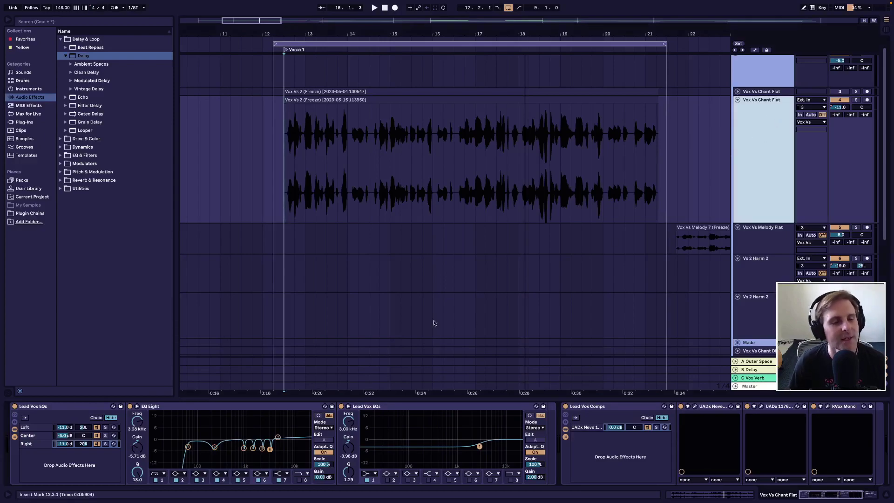
pyautogui.hscroll(5, 150, 442)
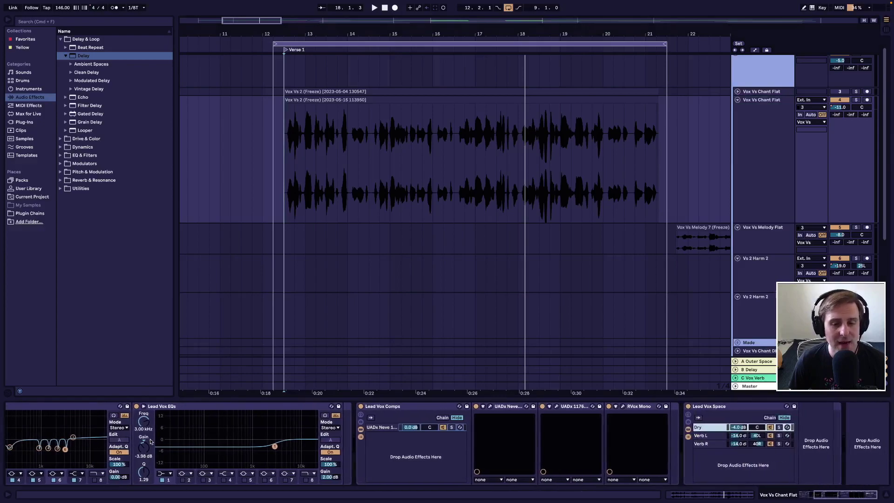
pyautogui.hscroll(-5, 150, 441)
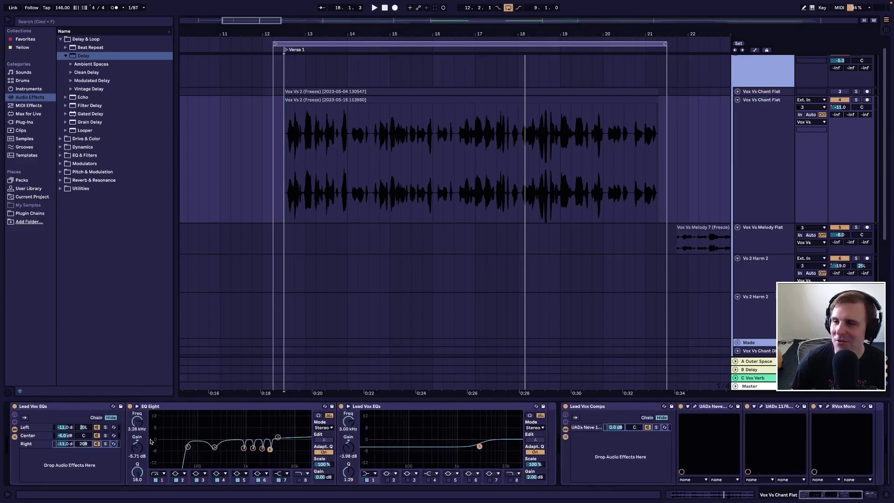
pyautogui.click(209, 411)
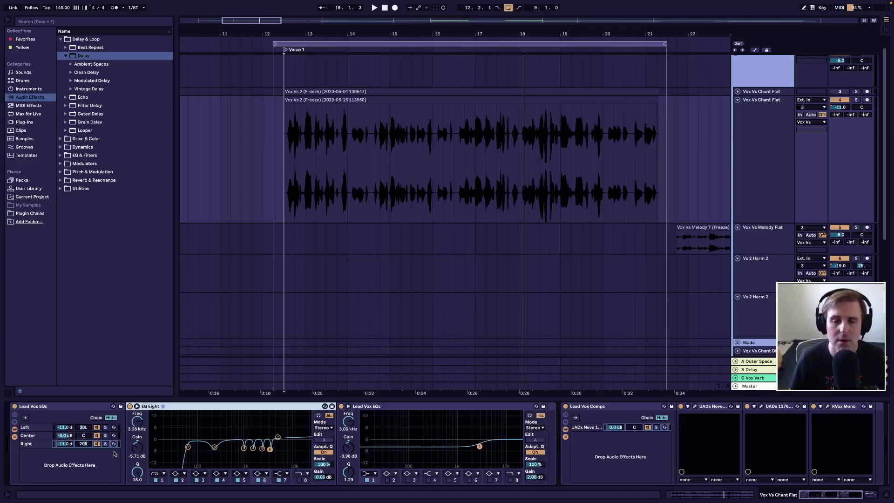
pyautogui.hscroll(5, 398, 457)
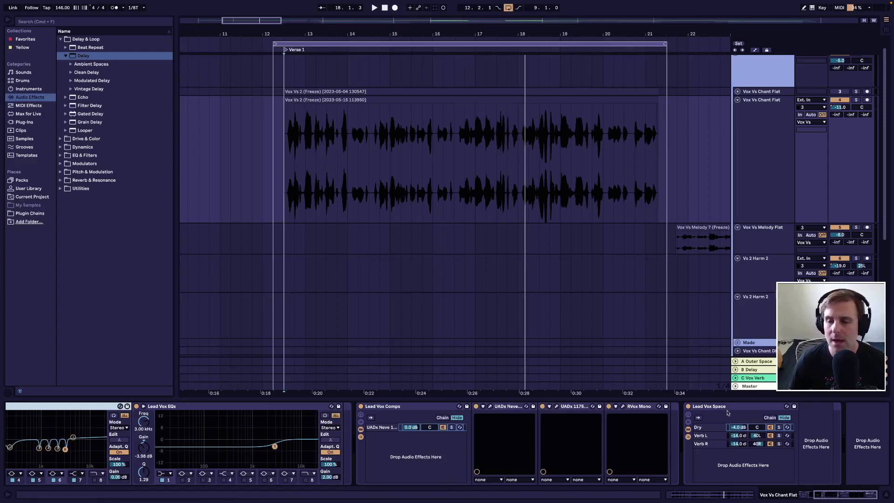
pyautogui.click(743, 419)
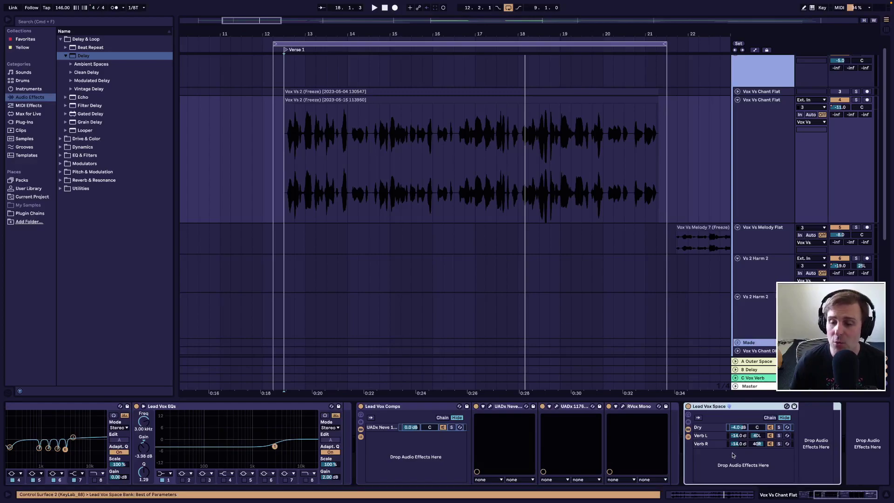
pyautogui.click(703, 428)
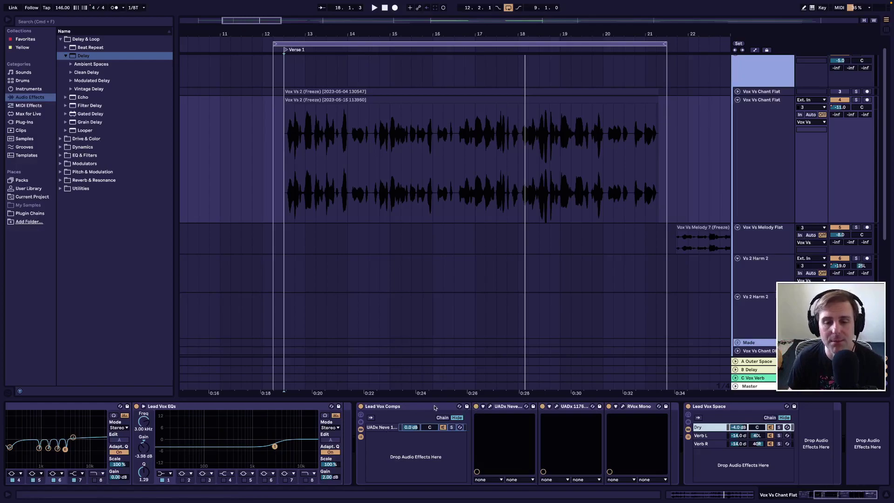
pyautogui.click(471, 409)
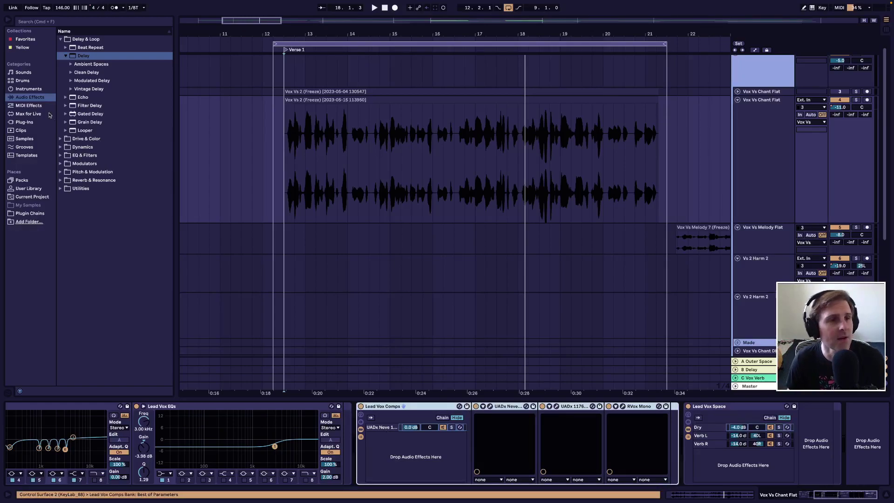
# Add Lead Vox EQs.adg from User Library > Plugin Chains to the end of the device chain.
pyautogui.click(22, 189)
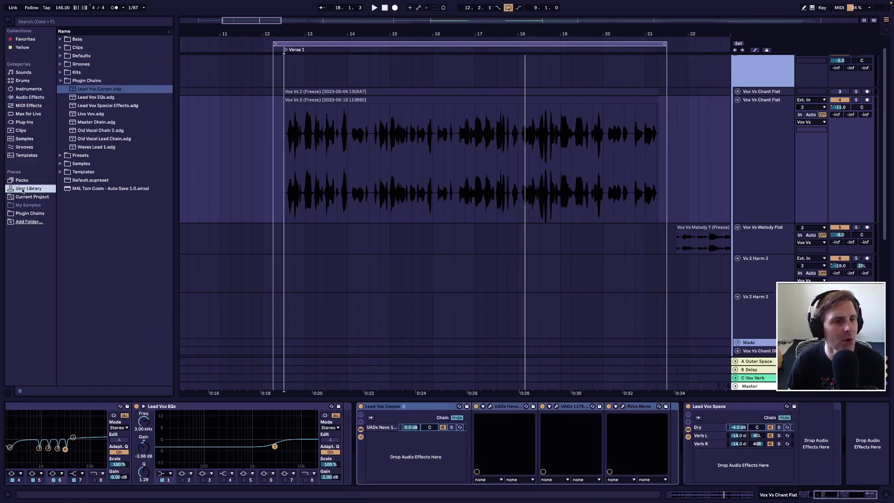
pyautogui.click(61, 81)
pyautogui.click(60, 81)
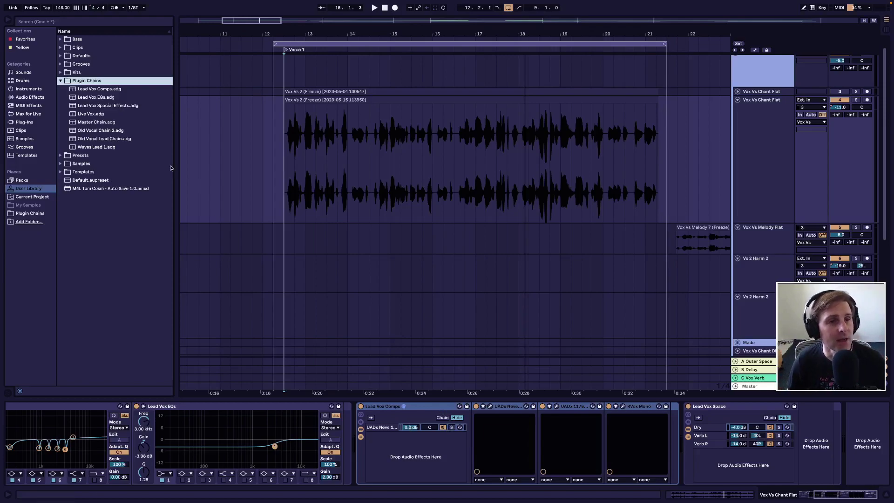
pyautogui.click(89, 91)
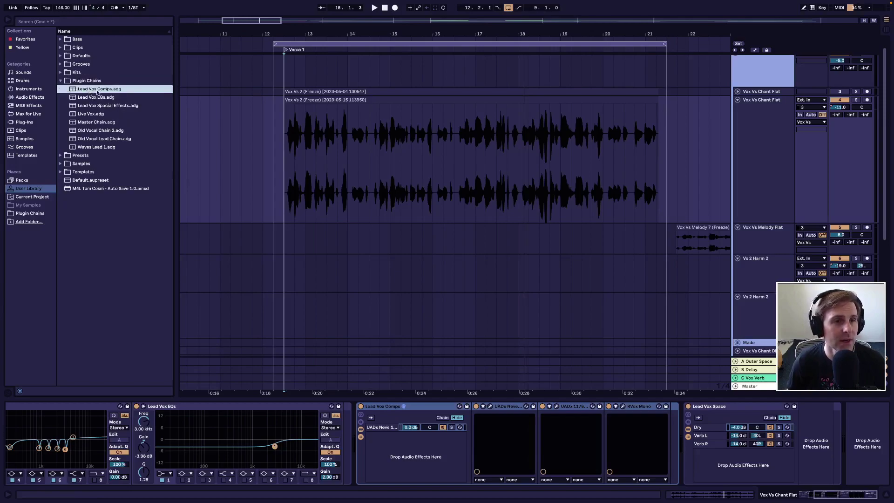
pyautogui.click(88, 98)
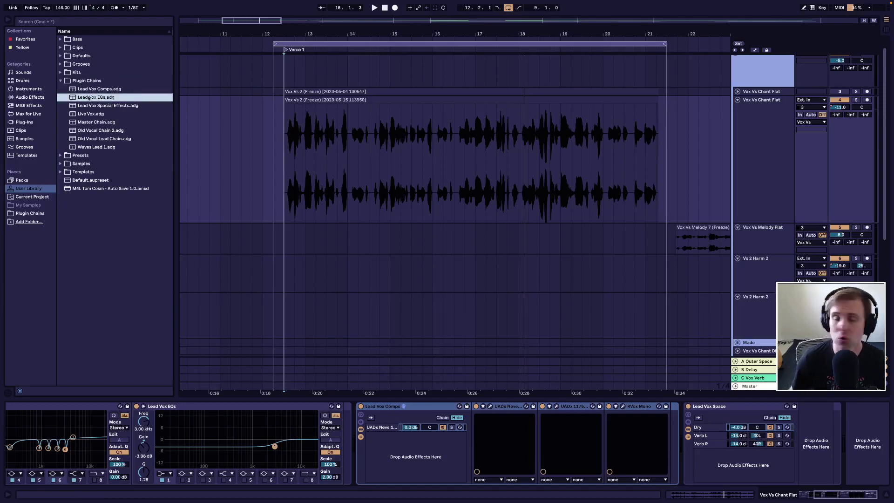
pyautogui.moveTo(96, 92); pyautogui.dragTo(771, 457)
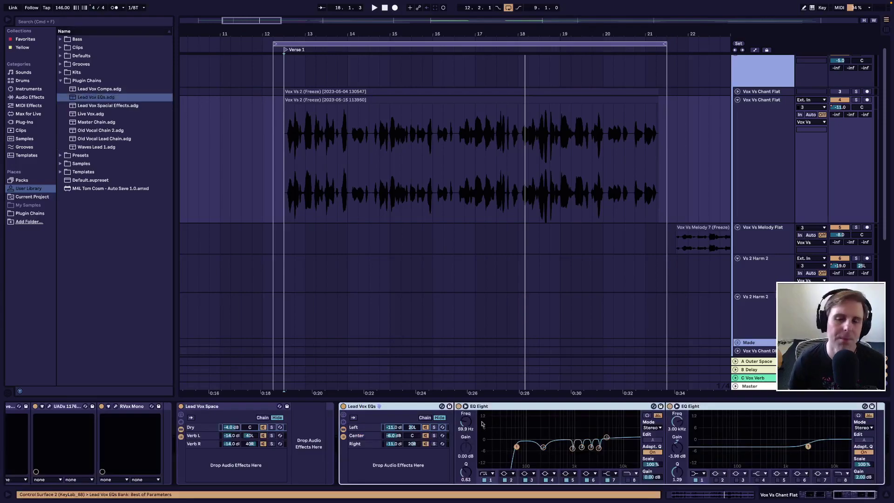
# Delete the new rack's first EQ Eight, leaving only the 3.00 kHz EQ Eight.
pyautogui.hscroll(-5, 251, 425)
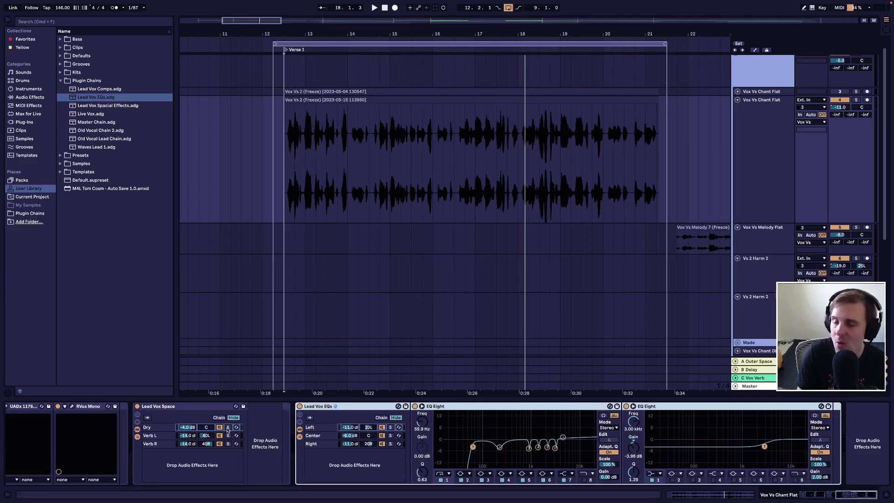
pyautogui.click(500, 408)
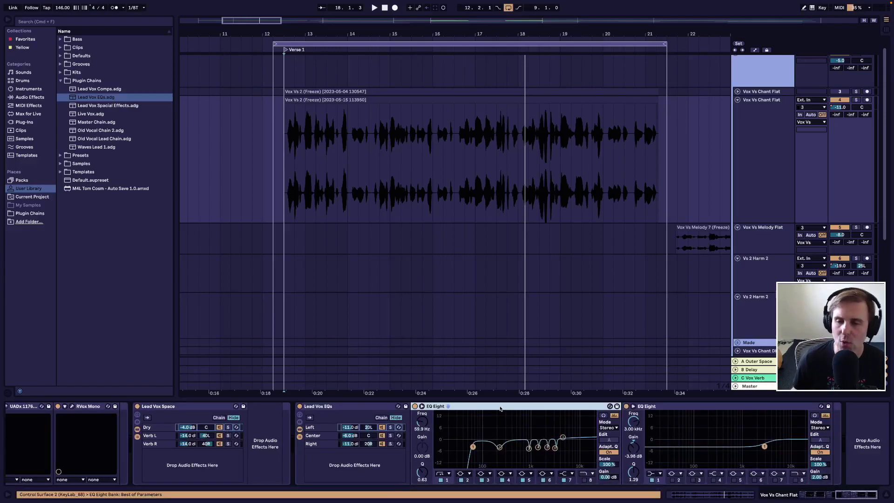
pyautogui.press('Delete')
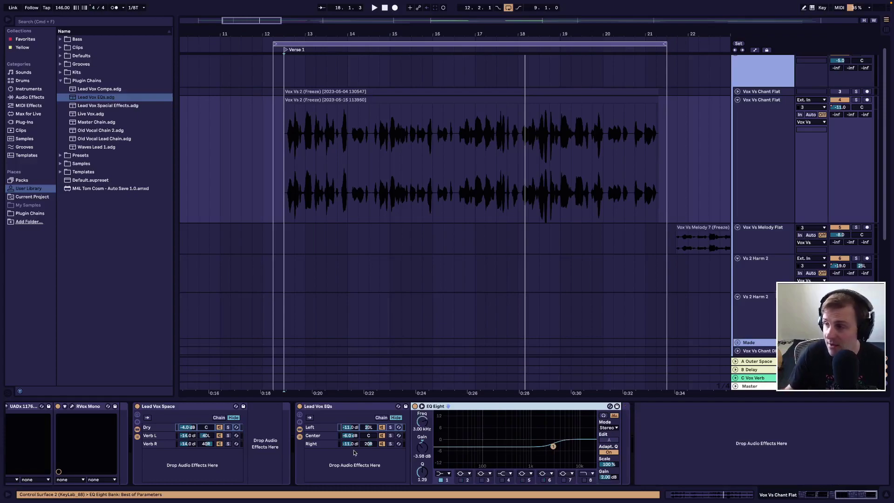
# Look through Lead Vox Comps, Old Vocal Chain 2 and Lead Vox Spacial Effects in Plugin Chains.
pyautogui.hscroll(-10, 354, 452)
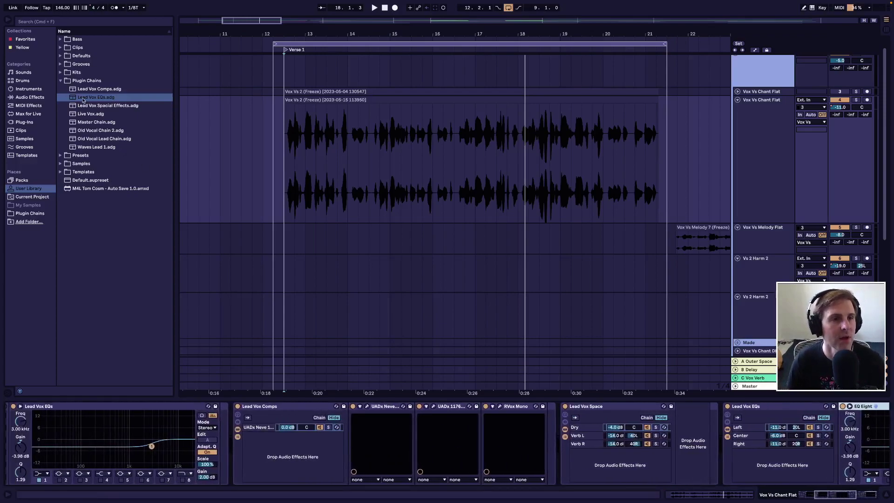
pyautogui.click(92, 89)
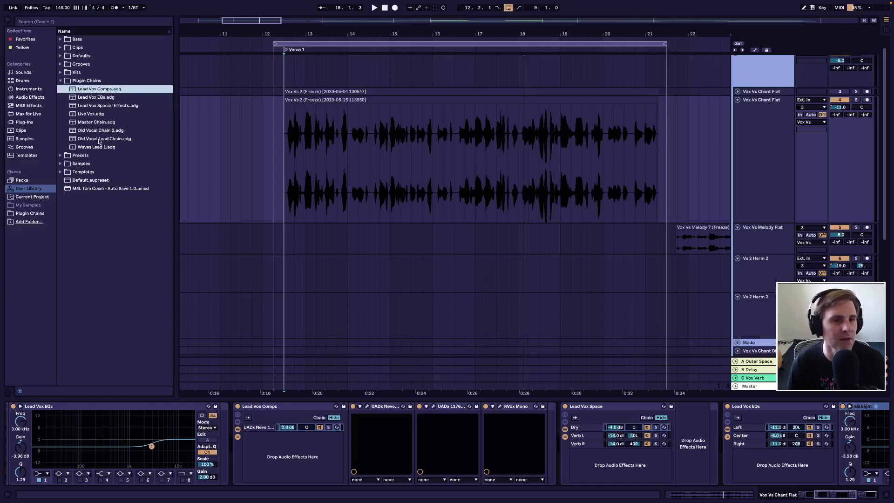
pyautogui.hscroll(10, 464, 429)
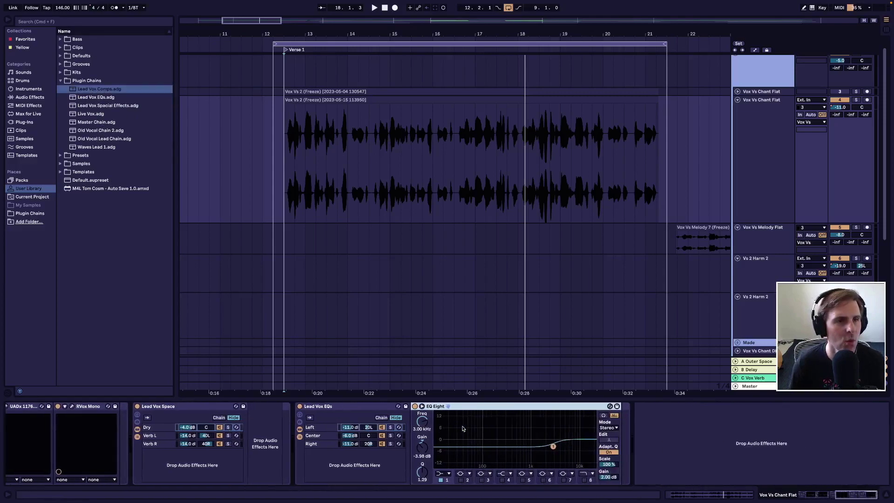
pyautogui.click(105, 132)
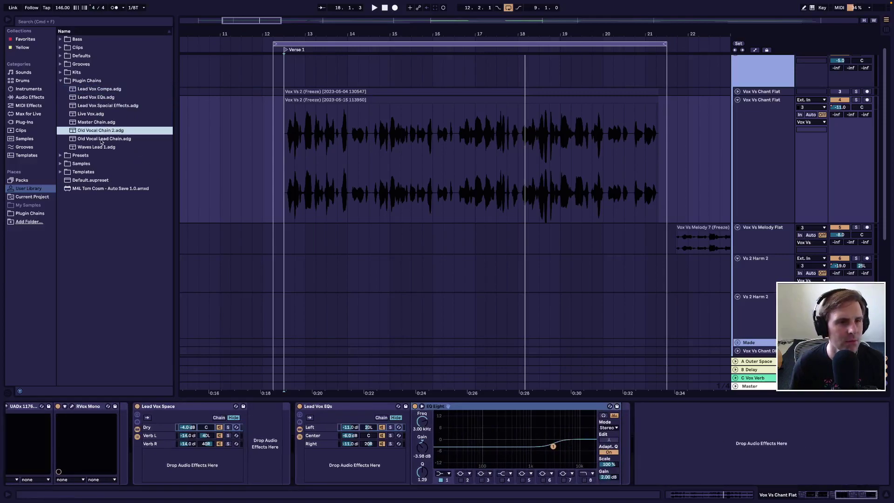
pyautogui.click(88, 106)
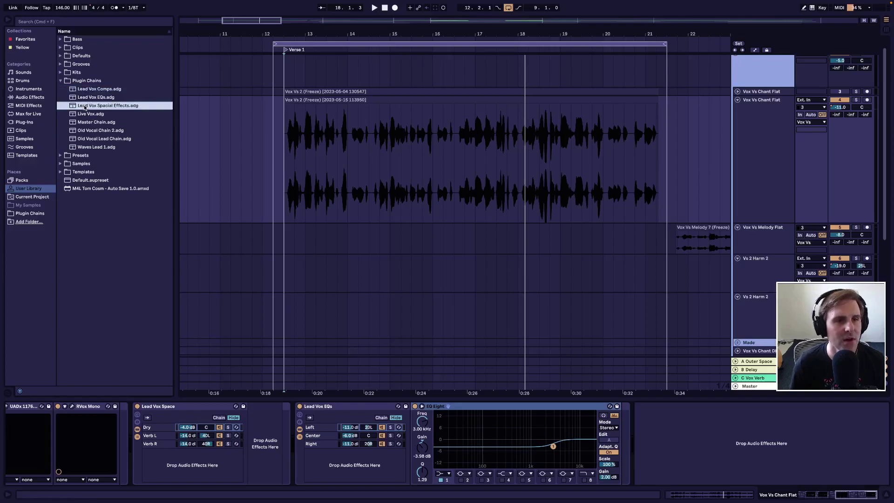
pyautogui.hscroll(-6, 466, 442)
pyautogui.click(494, 442)
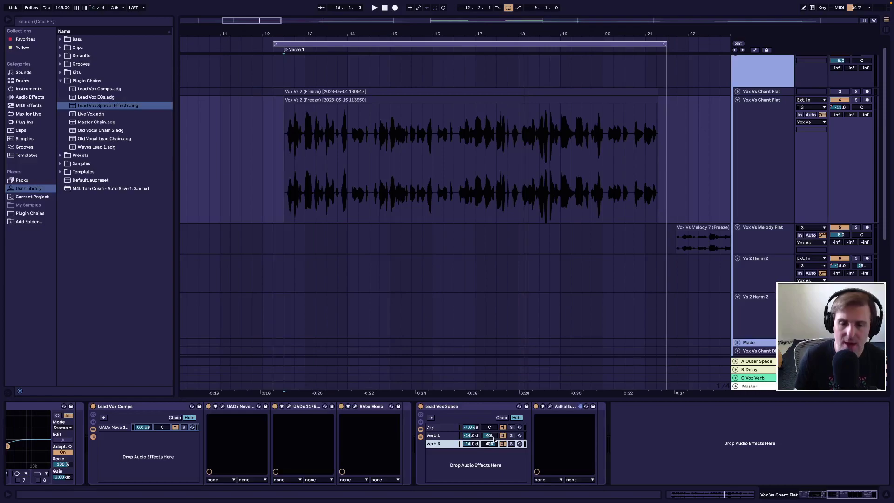
pyautogui.click(434, 428)
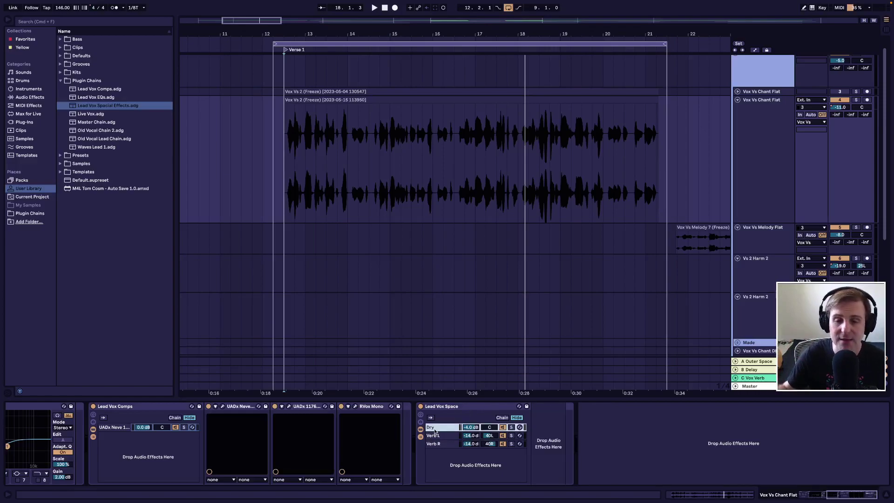
pyautogui.click(451, 436)
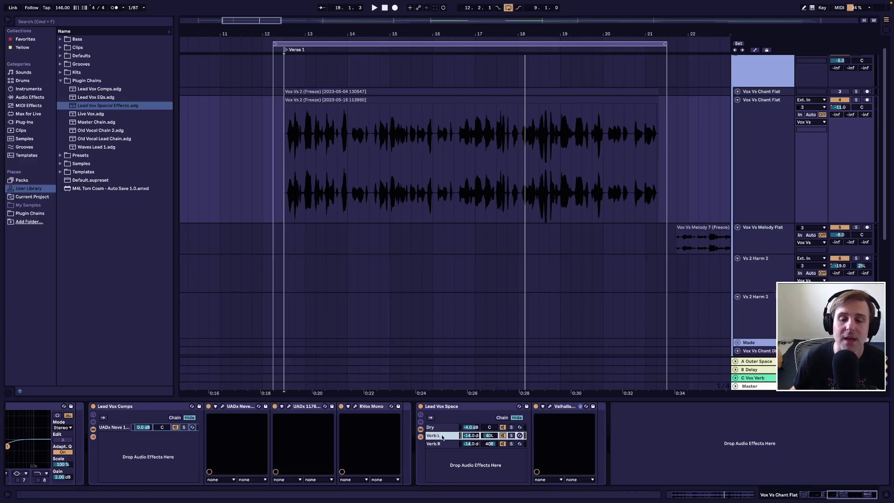
pyautogui.click(439, 445)
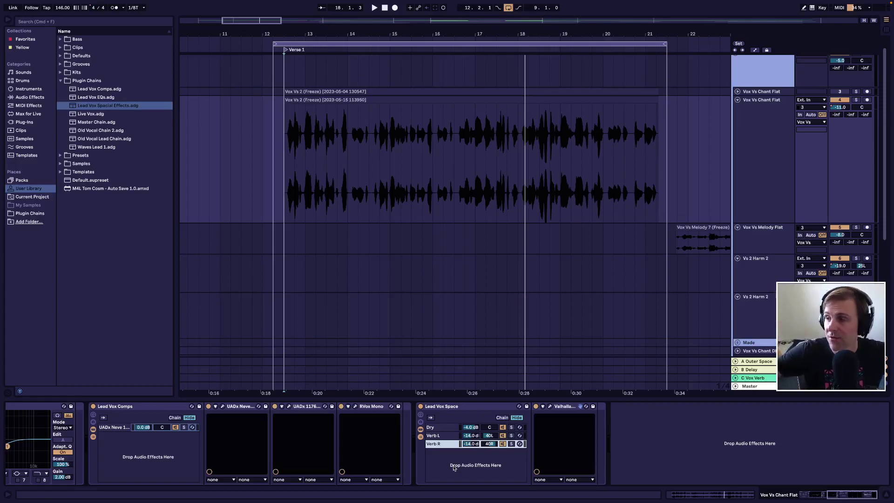
pyautogui.click(856, 100)
pyautogui.press('space')
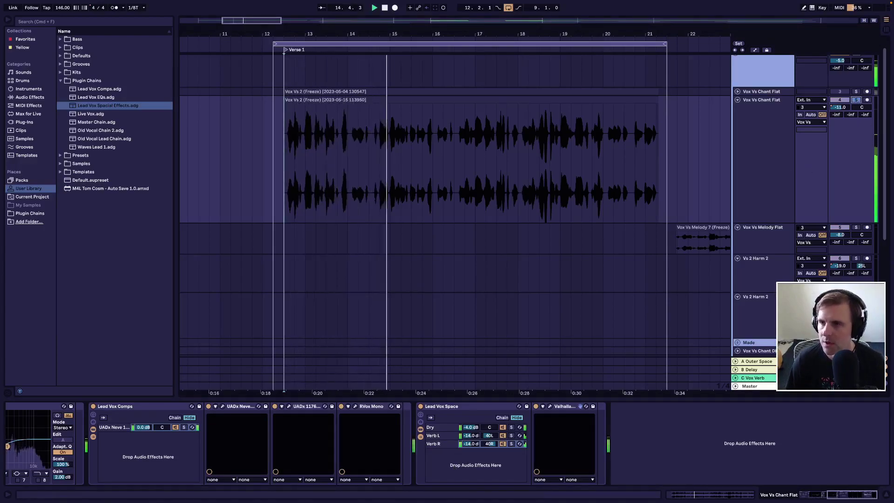
pyautogui.click(856, 99)
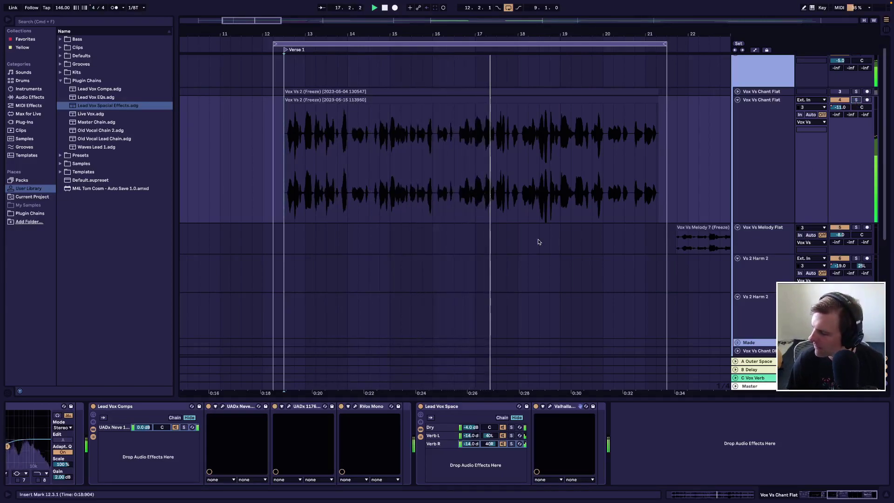
pyautogui.press('space')
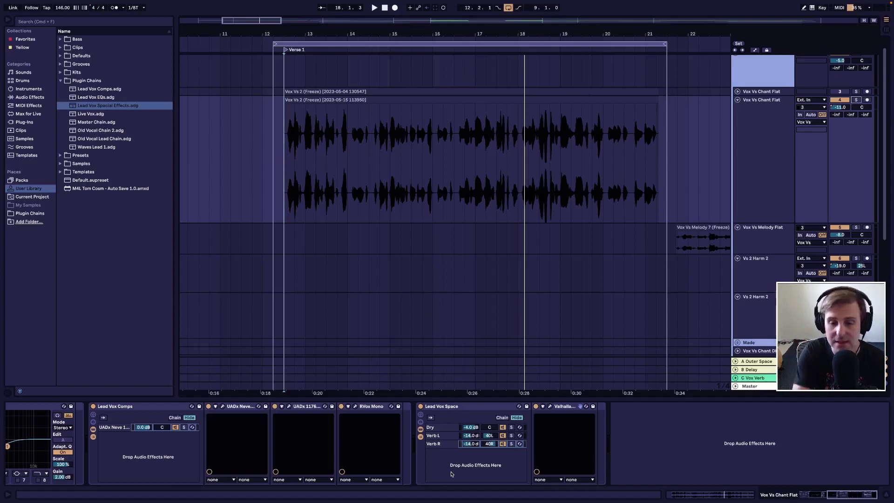
# Duplicate the Dry chain, move the copy below Verb R, and rename it 'Delay'.
pyautogui.press('Down')
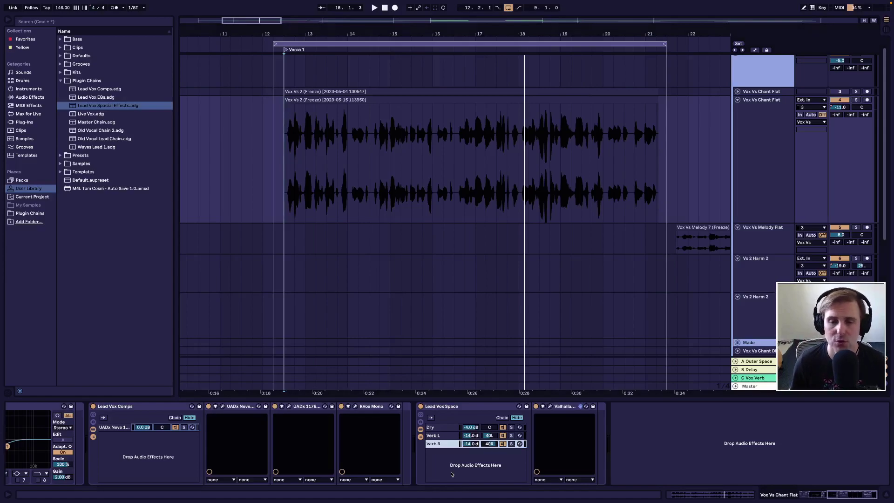
pyautogui.click(437, 428)
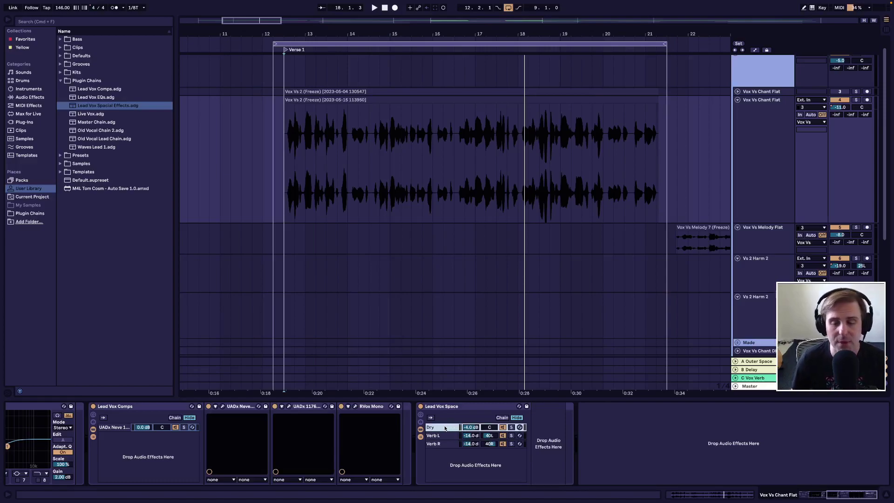
pyautogui.press('super+d')
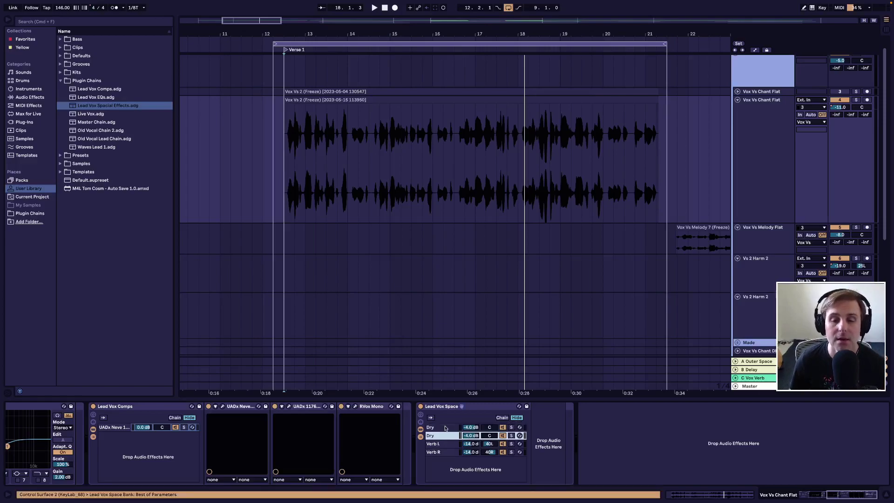
pyautogui.moveTo(438, 452); pyautogui.dragTo(436, 460)
pyautogui.click(434, 453)
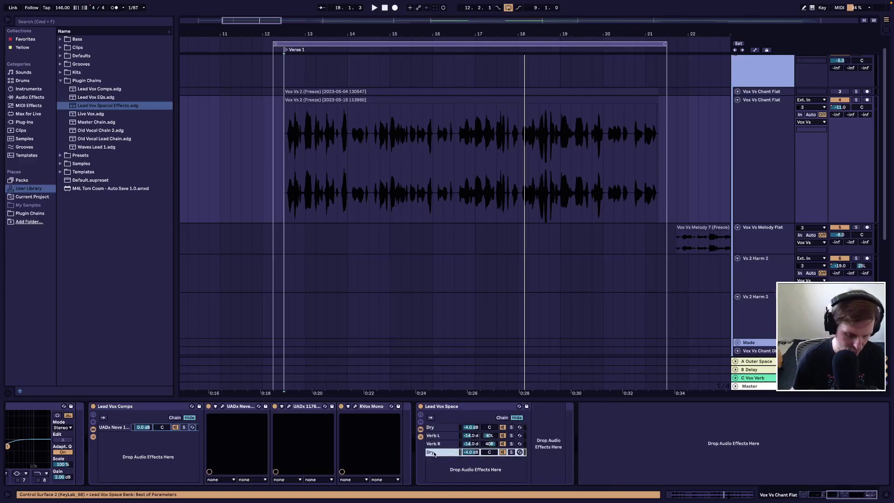
pyautogui.press('super+r')
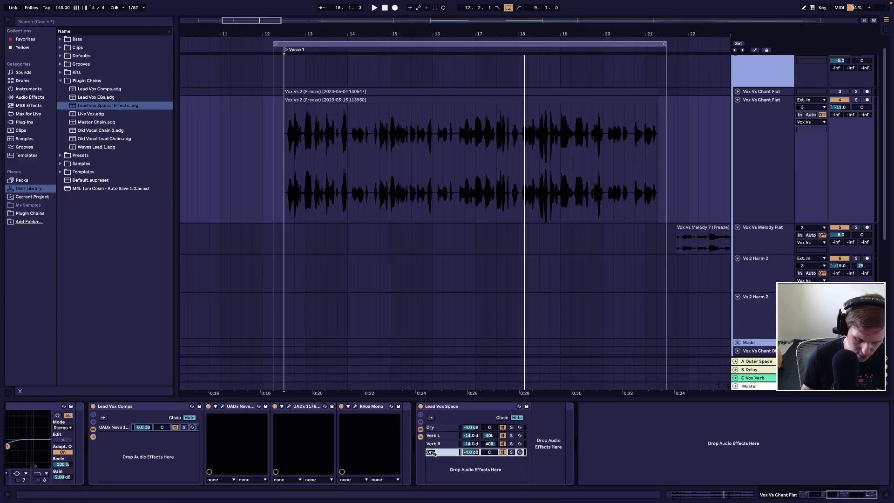
pyautogui.write('Delay')
pyautogui.press('Return')
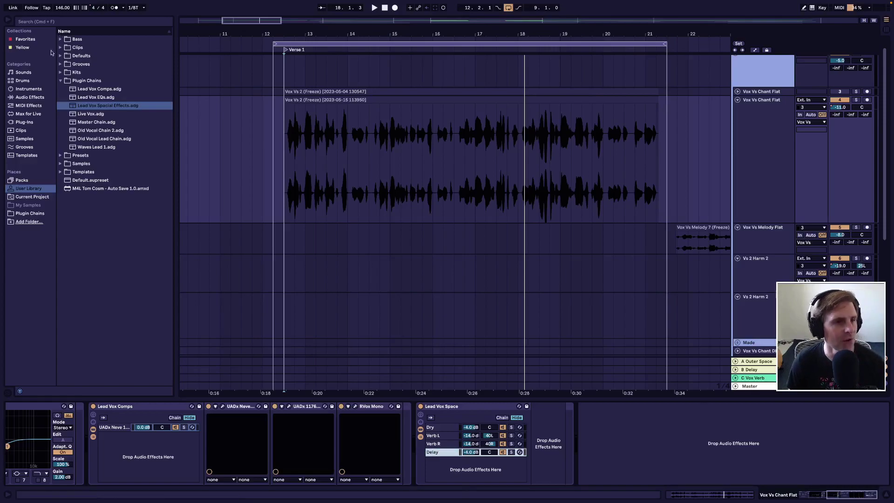
# Load Ableton's Delay from Audio Effects > Delay & Loop onto the Delay chain.
pyautogui.click(24, 98)
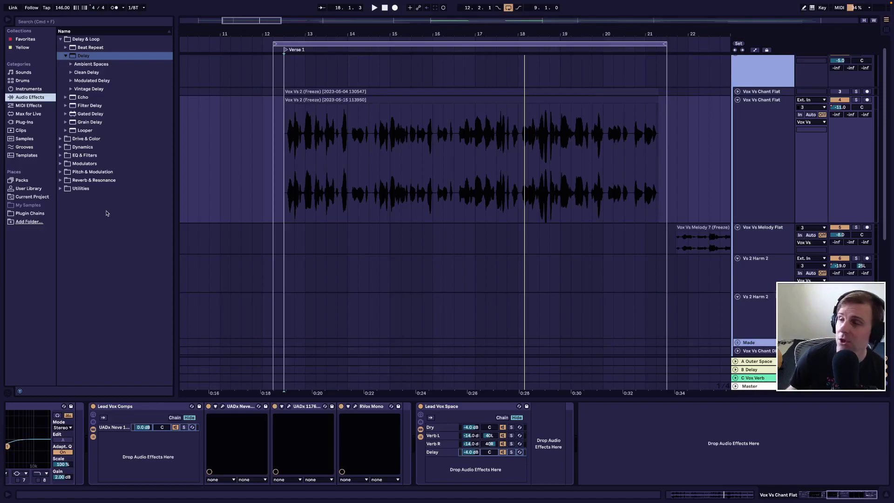
pyautogui.click(135, 189)
pyautogui.click(60, 39)
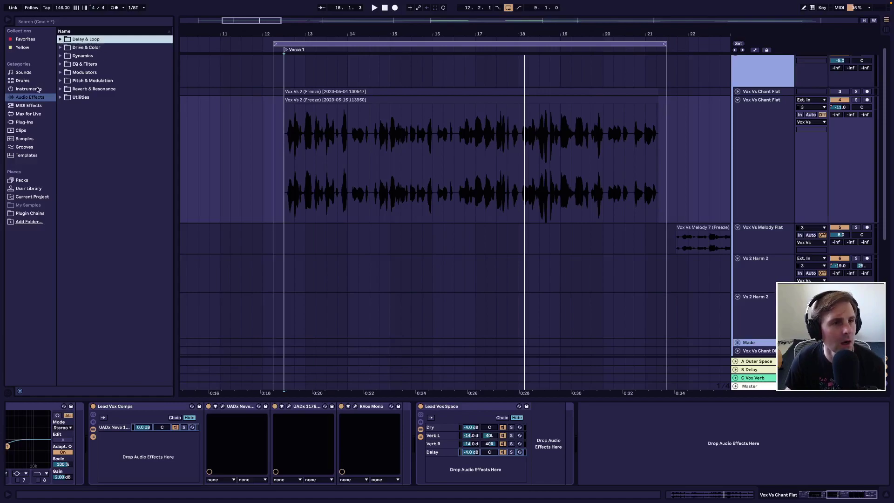
pyautogui.click(60, 39)
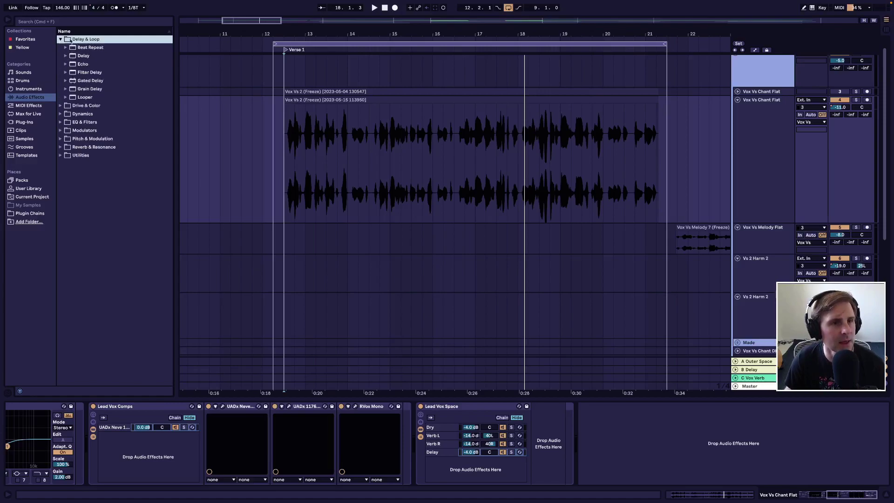
pyautogui.click(86, 56)
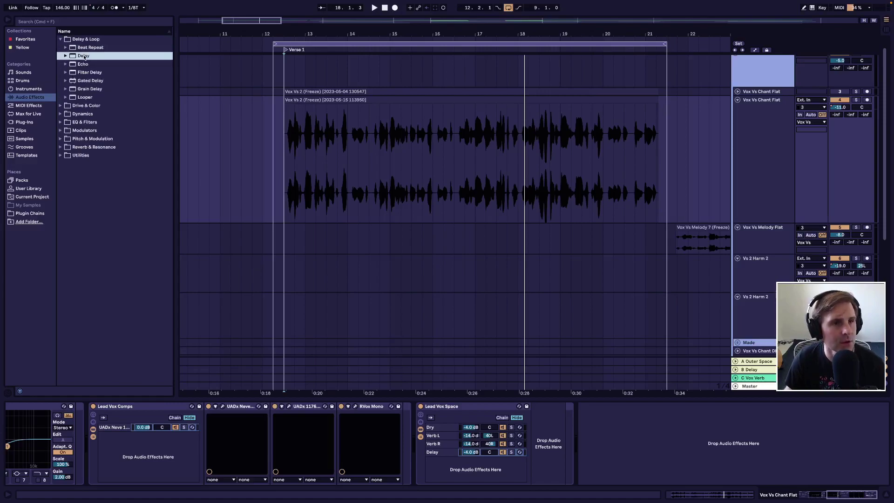
pyautogui.click(442, 452)
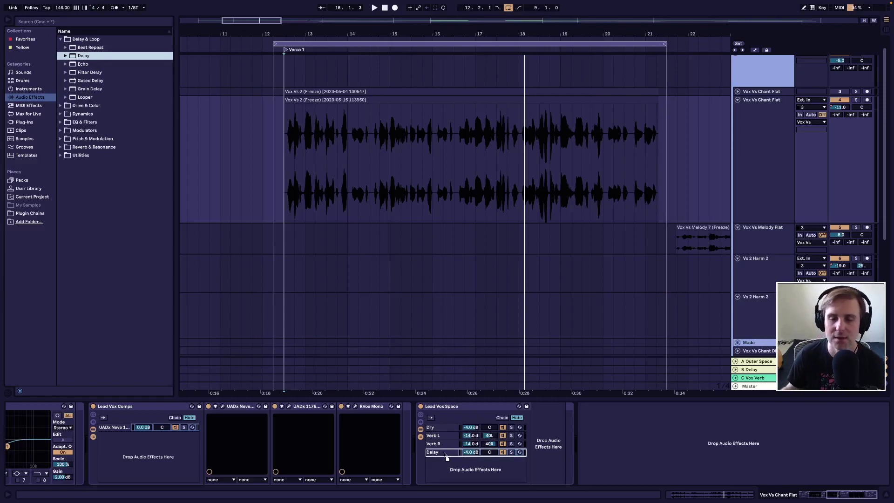
pyautogui.click(445, 454)
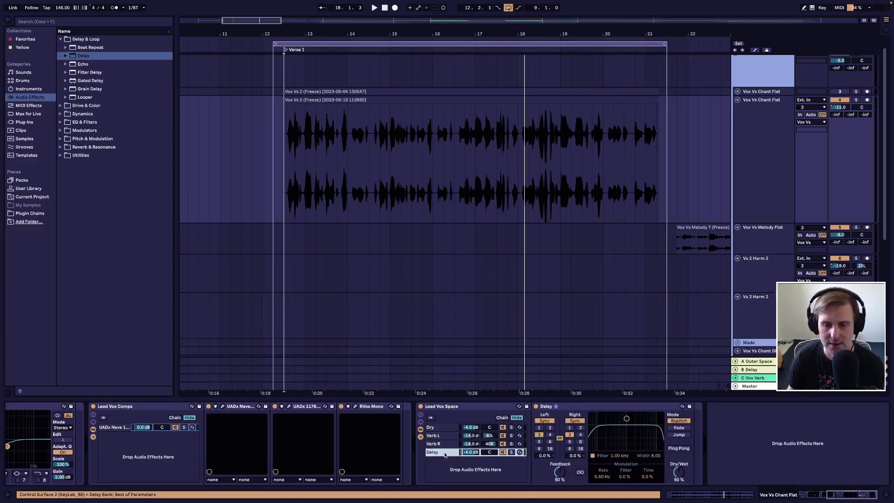
pyautogui.click(438, 428)
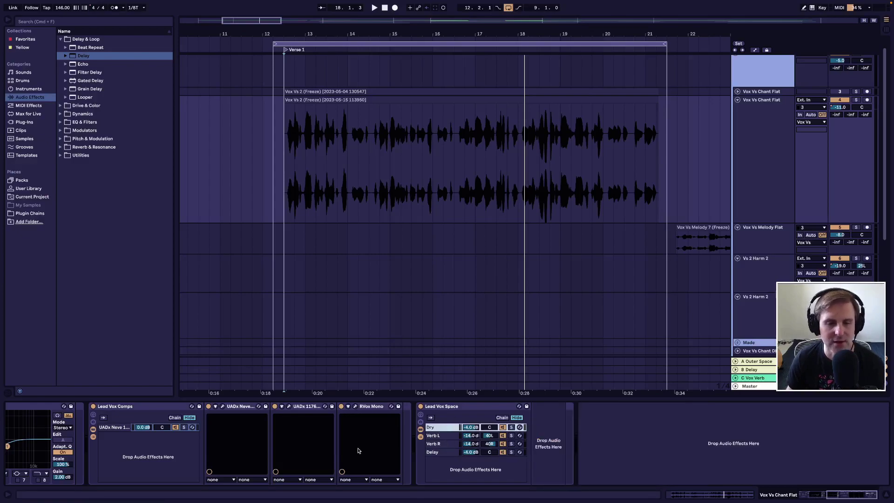
# Step through the Verb L and Verb R chains, then show the Delay chain's Delay device.
pyautogui.hscroll(-5, 359, 450)
pyautogui.hscroll(3, 358, 448)
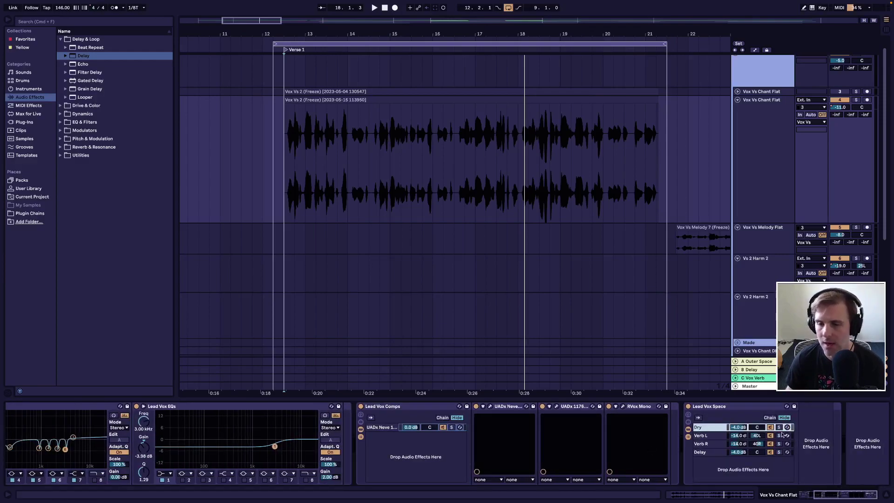
pyautogui.click(701, 436)
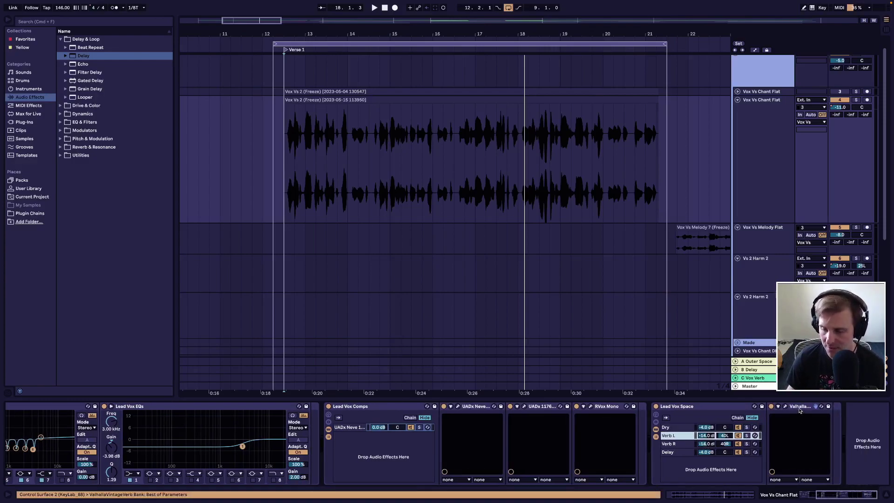
pyautogui.click(684, 445)
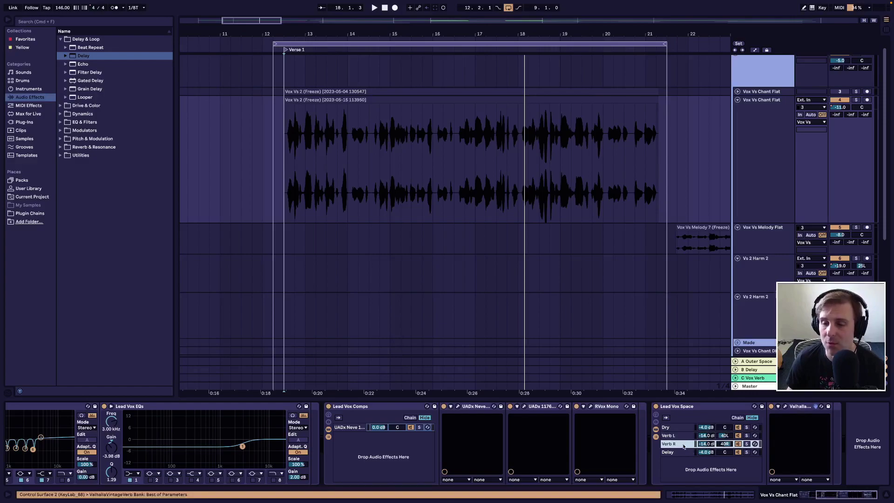
pyautogui.click(669, 453)
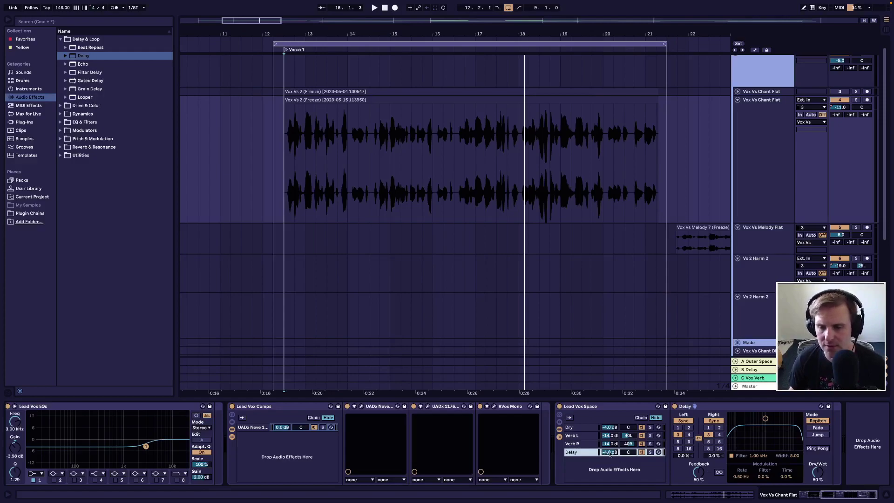
# Lower the Delay chain's volume to about -10 dB.
pyautogui.moveTo(610, 454); pyautogui.dragTo(611, 466)
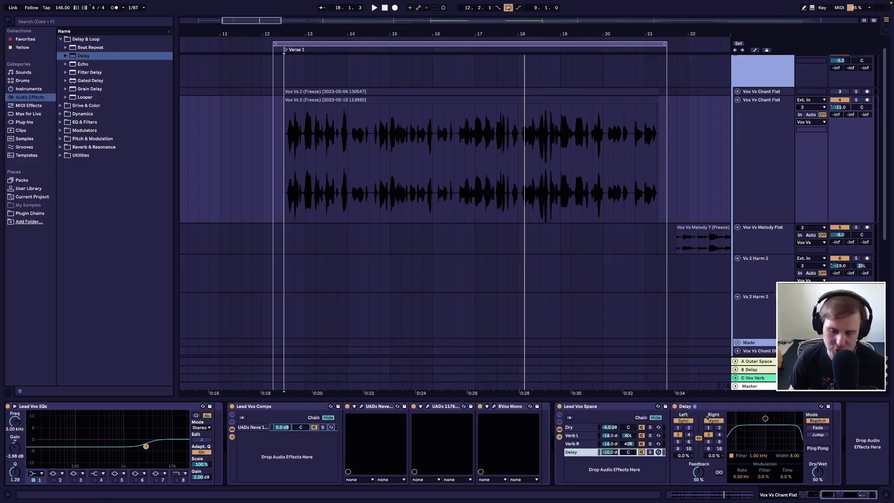
# Try linked delay divisions of 1 and then 2 on the Delay device.
pyautogui.click(684, 421)
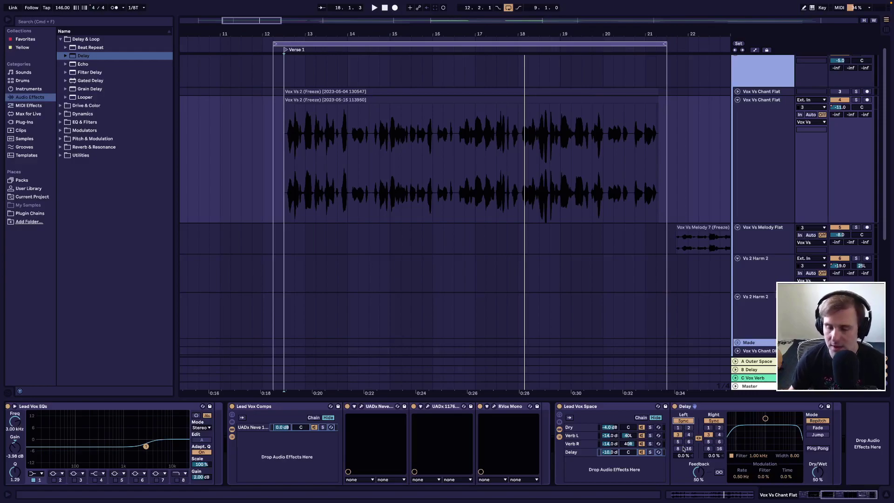
pyautogui.click(678, 428)
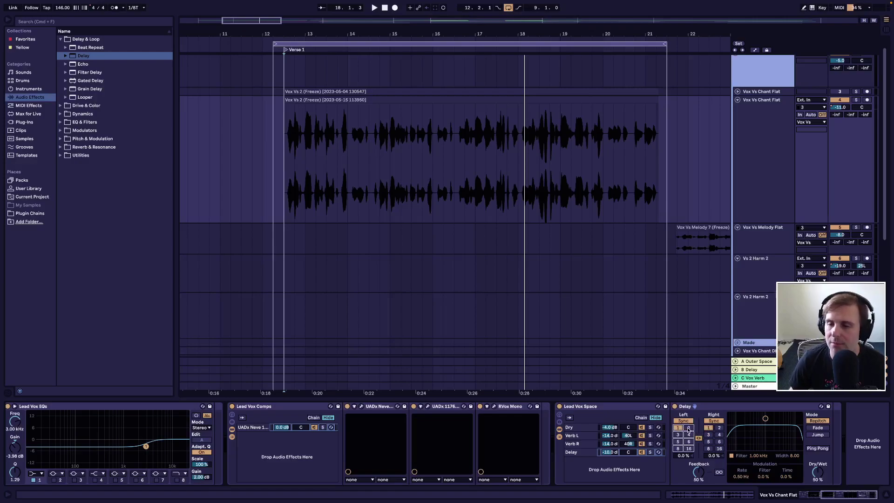
pyautogui.click(688, 428)
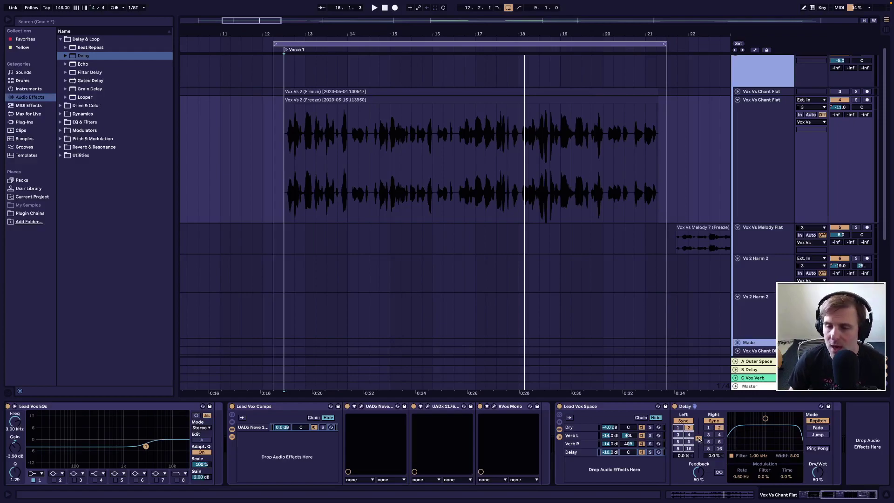
# Unlink the sides, set Left to 1 and Right to 2 then 16, then relink at 1.
pyautogui.click(699, 439)
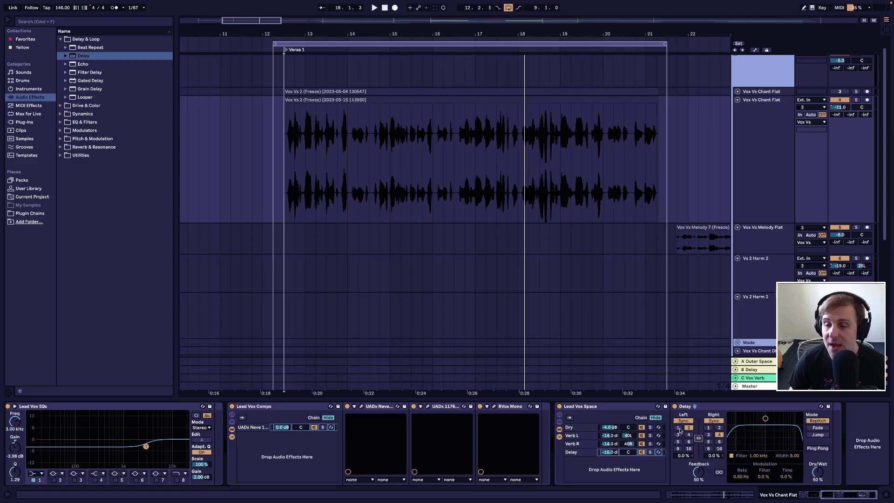
pyautogui.click(679, 428)
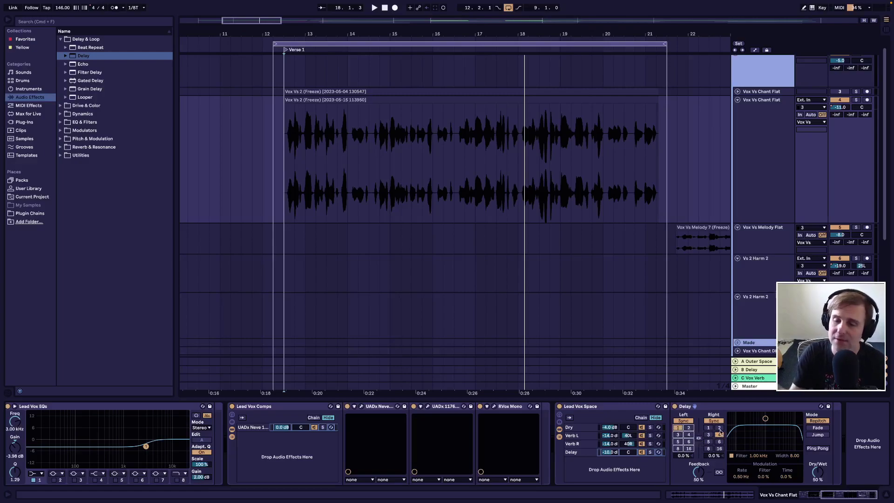
pyautogui.click(719, 428)
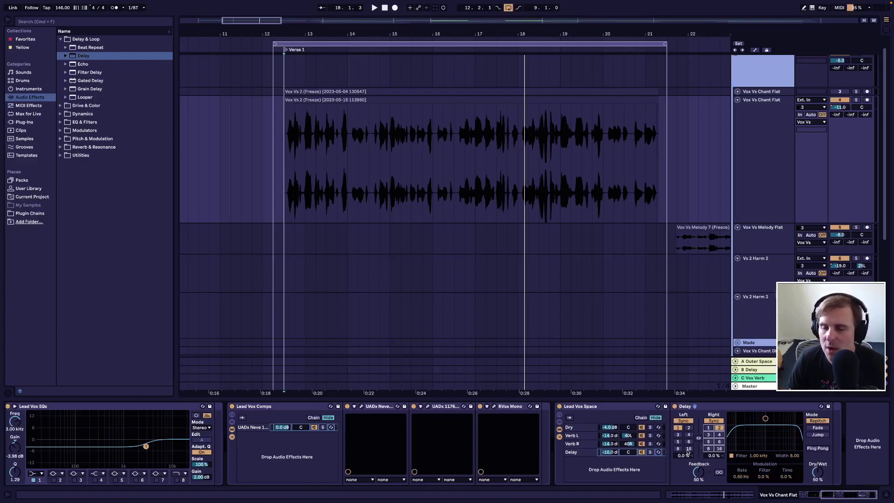
pyautogui.click(720, 449)
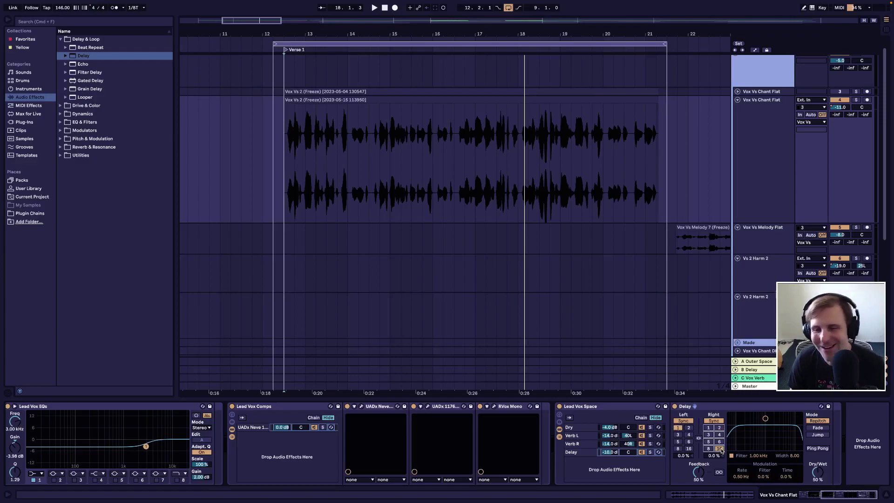
pyautogui.click(699, 438)
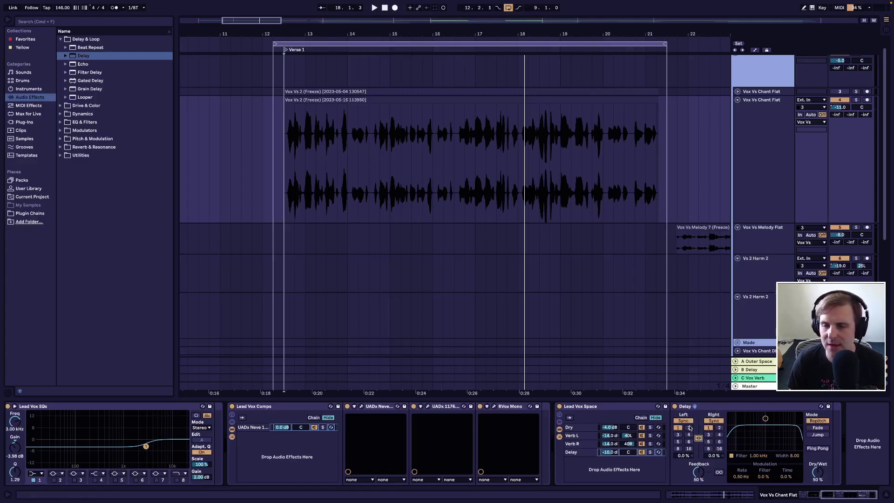
# Set the linked division to 2, solo Vox Vs Chant Flat, reset the Delay chain to 0 dB and audition.
pyautogui.click(689, 427)
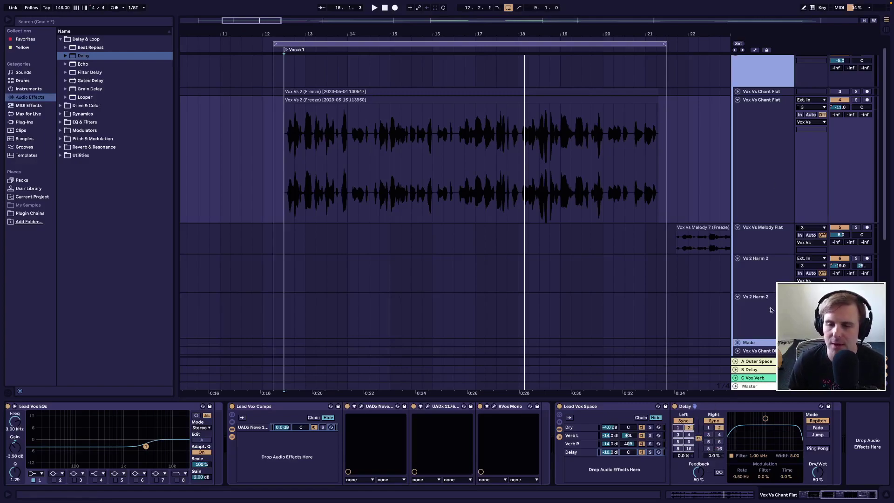
pyautogui.click(855, 99)
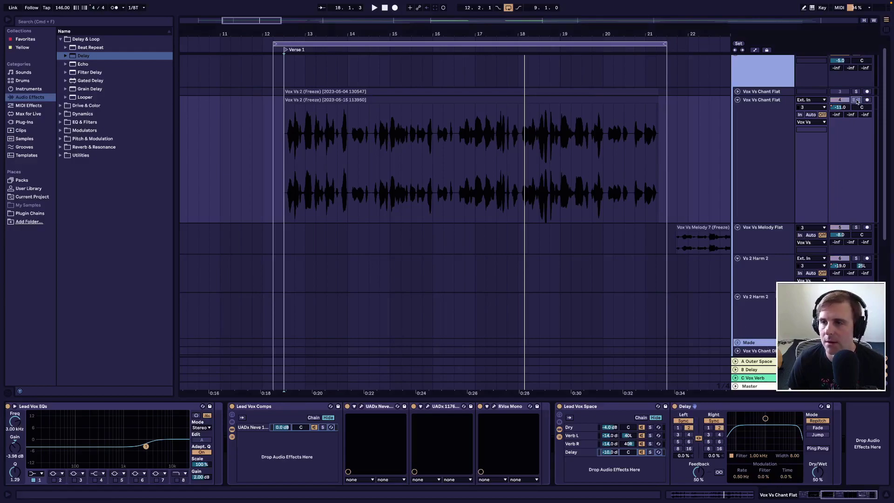
pyautogui.click(607, 453)
pyautogui.press('Delete')
pyautogui.press('space')
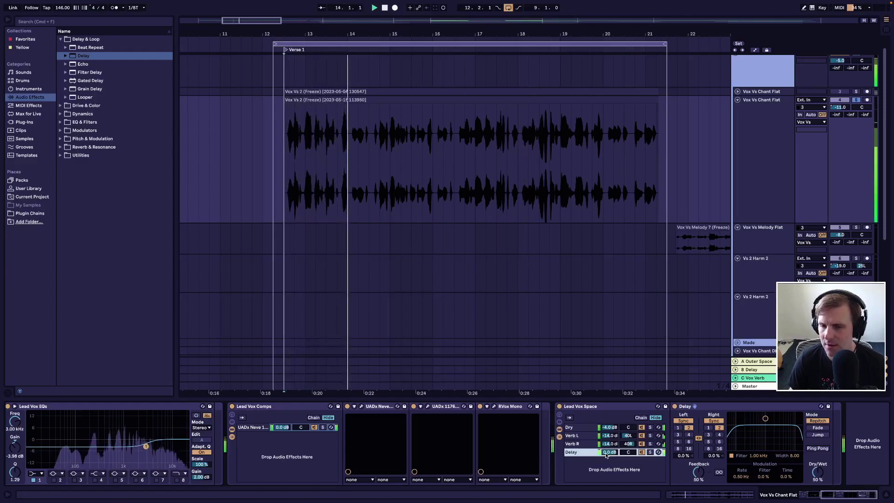
pyautogui.press('space')
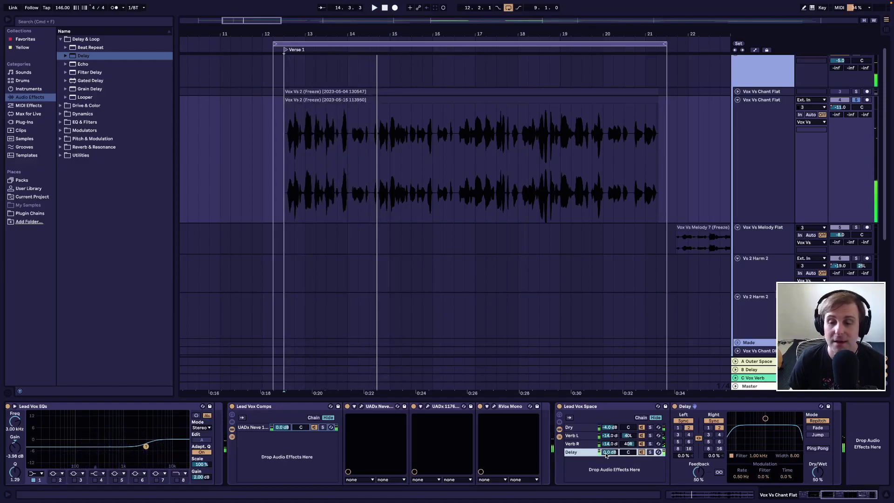
# Compare the Verb R and Delay chain devices and replay Verse 1 to hear the delay.
pyautogui.click(648, 444)
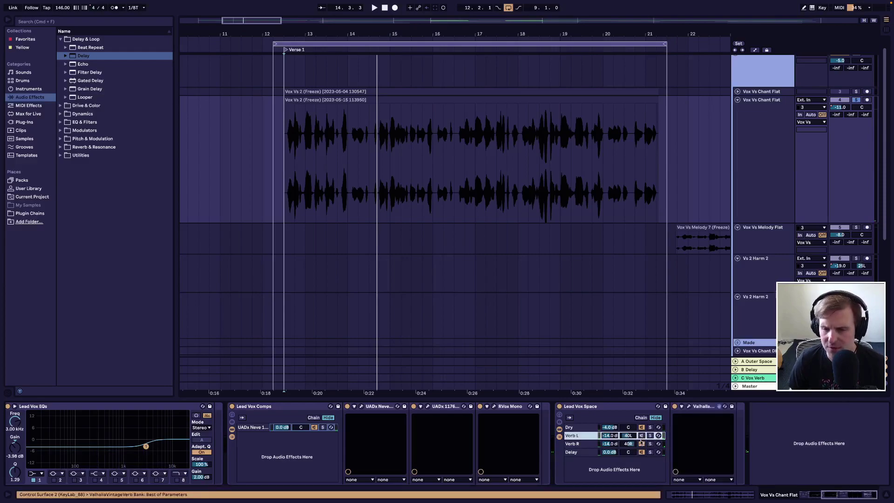
pyautogui.click(584, 452)
pyautogui.press('space')
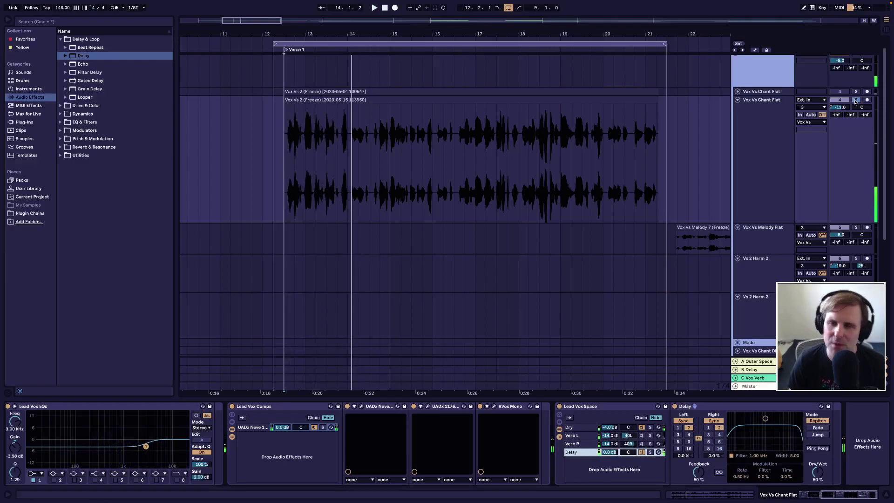
pyautogui.press('space')
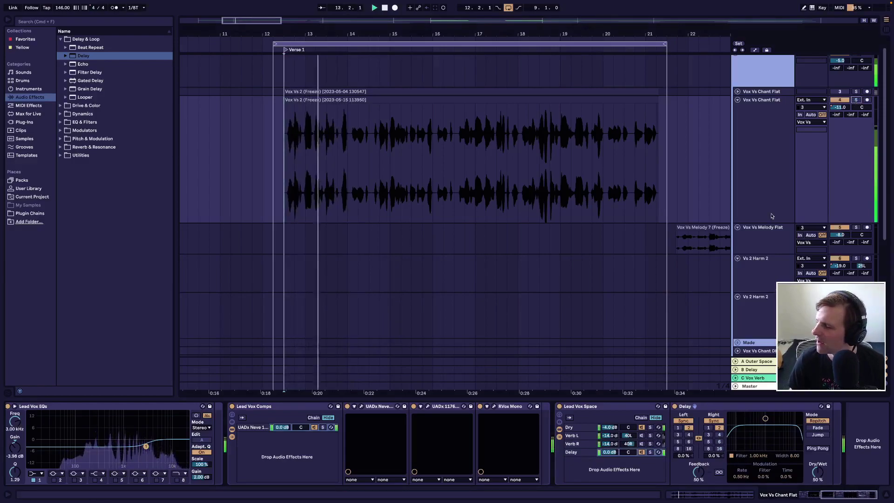
pyautogui.press('space')
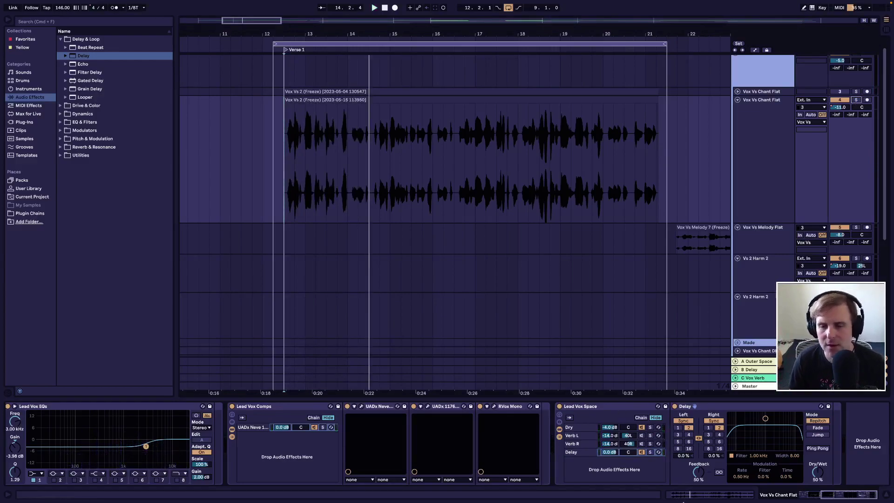
# Enter -10 dB as the Delay chain volume and play the verse.
pyautogui.click(610, 454)
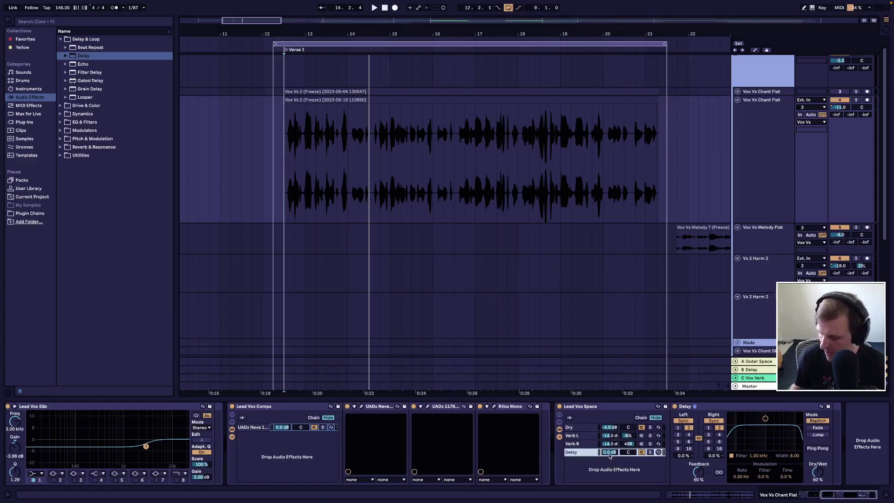
pyautogui.write('-10')
pyautogui.press('Return')
pyautogui.press('space')
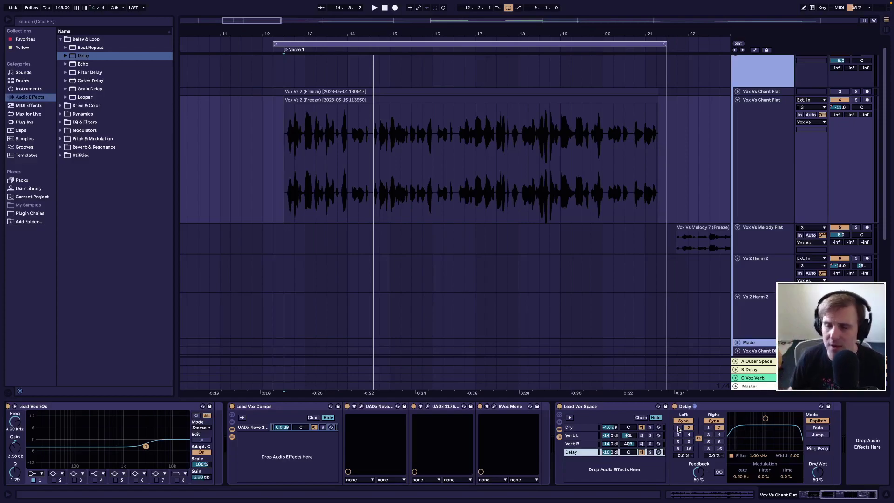
# Set the linked delay division to 1, play the verse, and reselect the Delay chain.
pyautogui.click(678, 428)
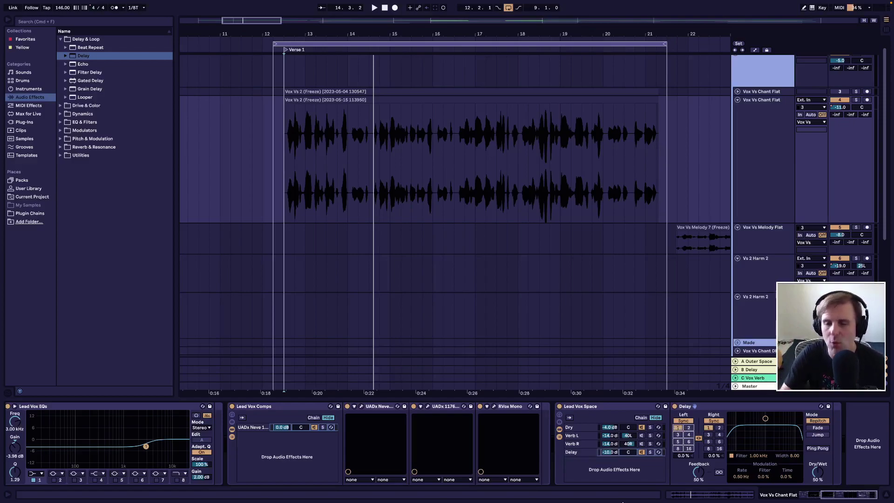
pyautogui.press('space')
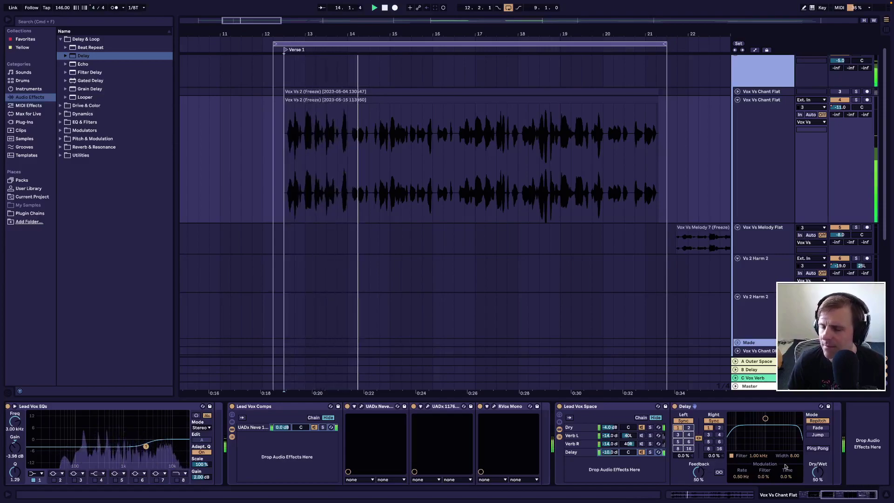
pyautogui.click(608, 455)
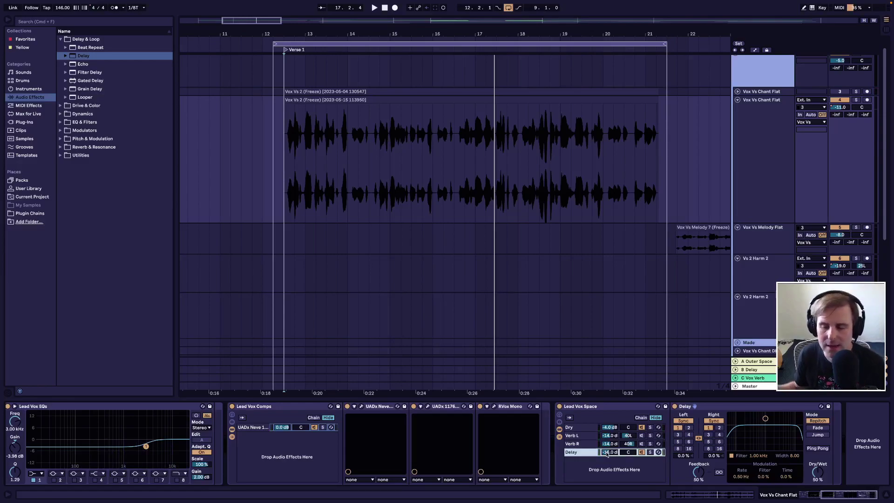
# Switch the Delay to millisecond timing, solo Vox Vs Chant Flat, and try a longer ~427 ms time.
pyautogui.click(683, 421)
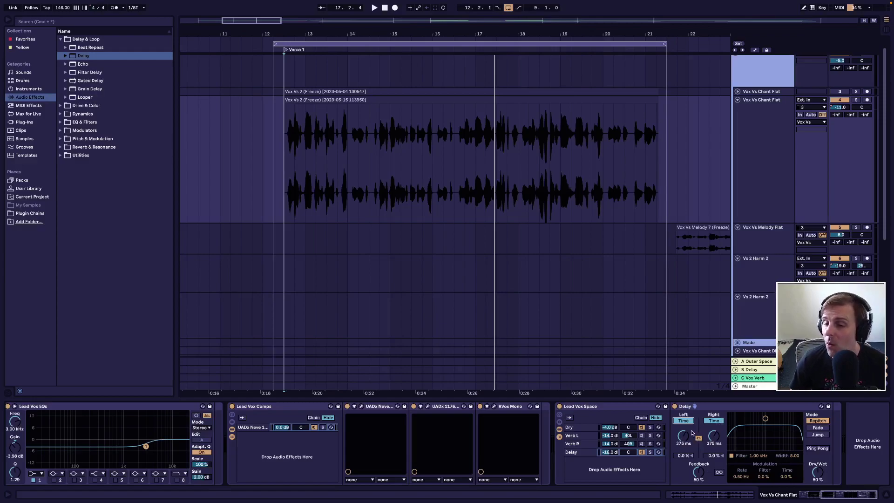
pyautogui.click(855, 100)
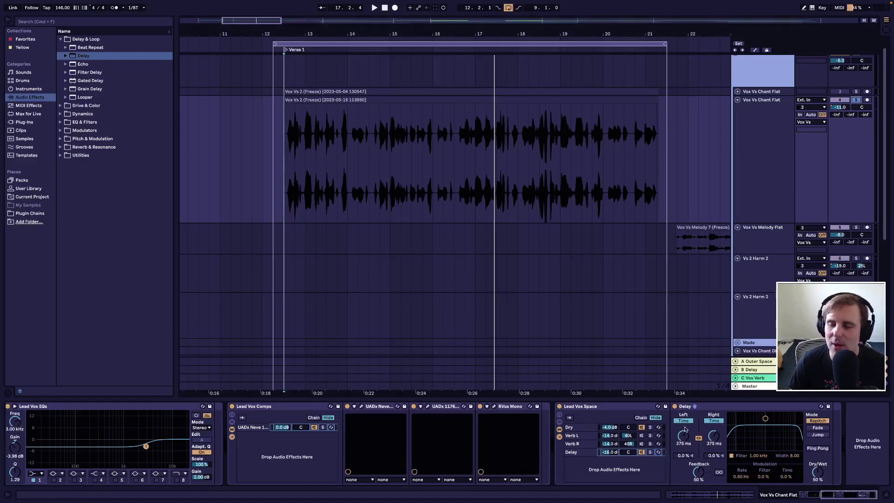
pyautogui.press('space')
pyautogui.moveTo(682, 441); pyautogui.dragTo(686, 427)
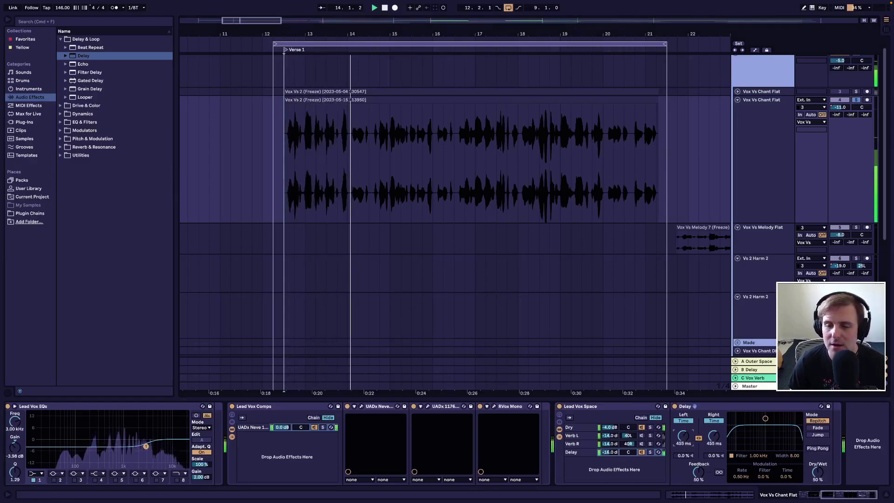
# Keep millisecond timing and shorten both linked sides to about 134 ms while replaying the verse.
pyautogui.click(684, 421)
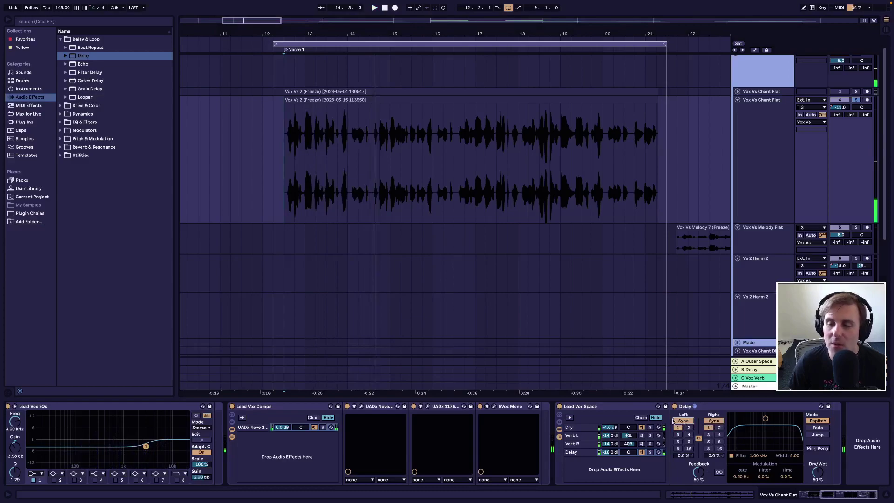
pyautogui.click(683, 421)
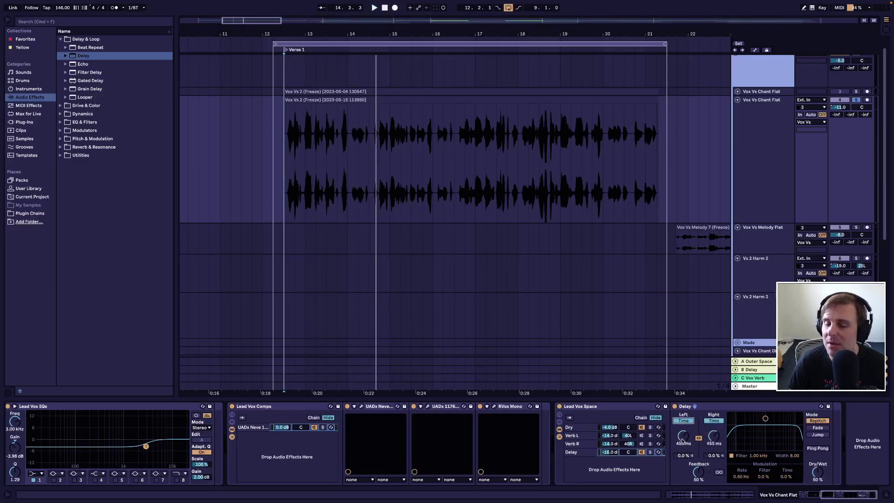
pyautogui.press('space')
pyautogui.moveTo(683, 441)
pyautogui.mouseDown()
pyautogui.moveTo(693, 446)
pyautogui.moveTo(683, 429)
pyautogui.moveTo(680, 445)
pyautogui.mouseUp()
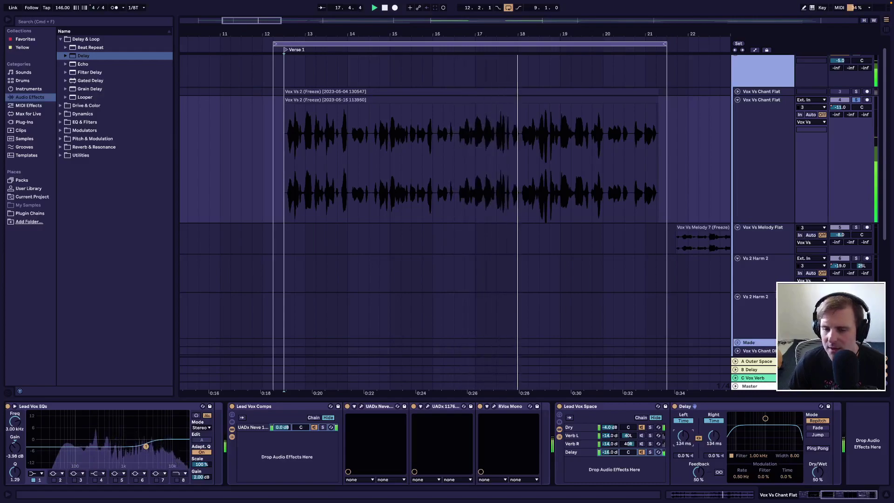
pyautogui.click(683, 421)
pyautogui.click(683, 420)
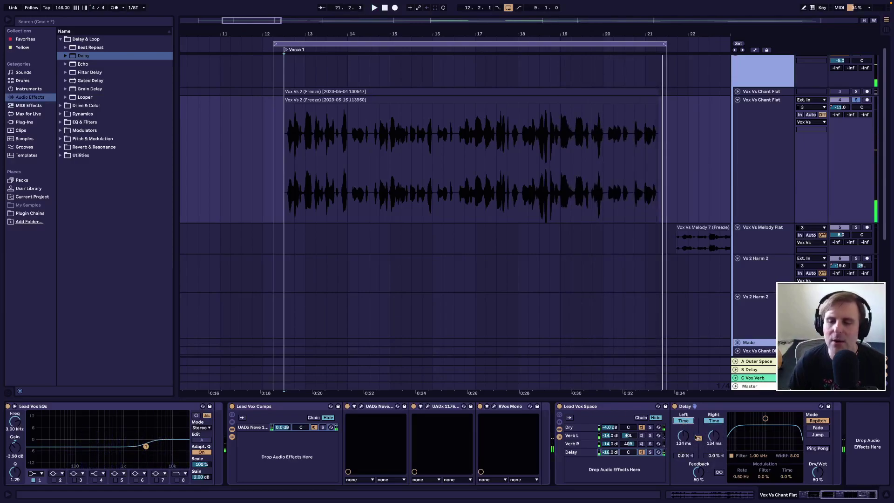
# Return the Delay to synced divisions and reset the Delay chain volume to 0 dB.
pyautogui.click(683, 420)
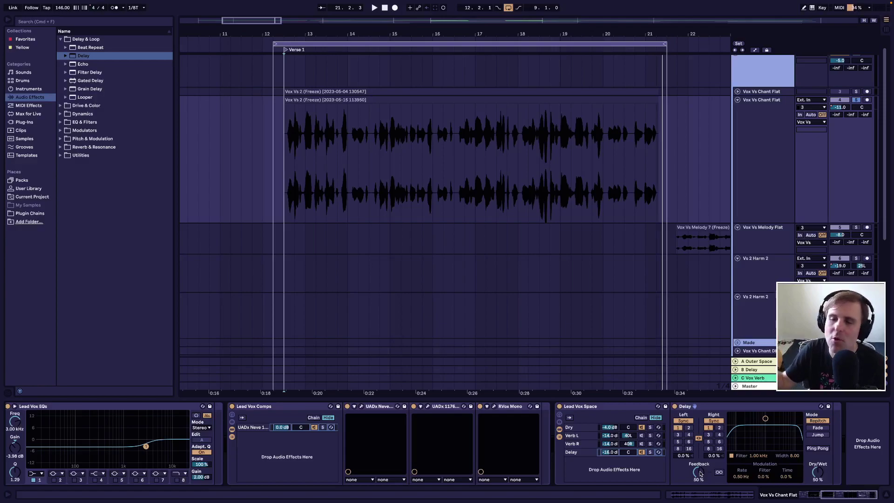
pyautogui.click(610, 452)
pyautogui.press('Delete')
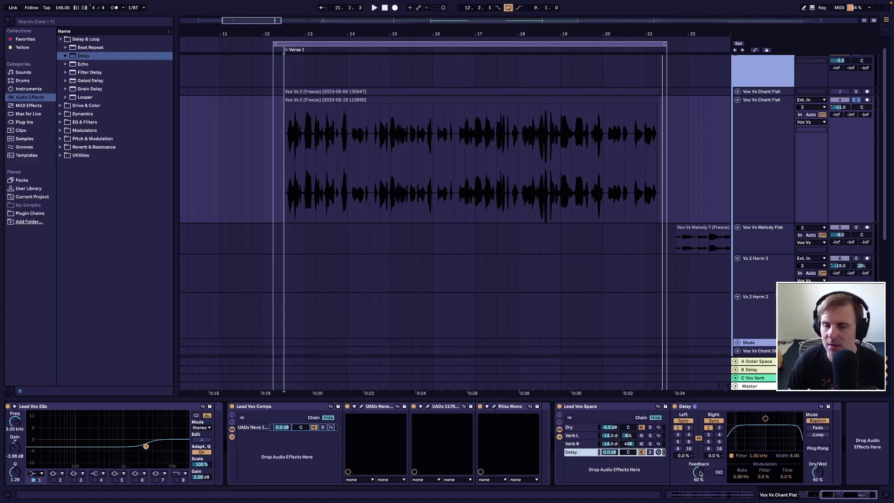
# Sweep the Delay feedback up, down to 0%, then settle around 22% during playback.
pyautogui.press('space')
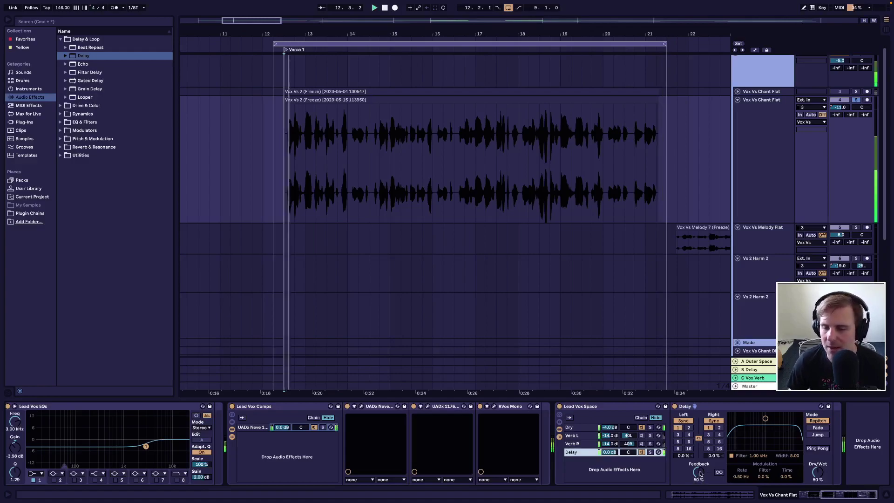
pyautogui.moveTo(698, 472); pyautogui.dragTo(699, 465)
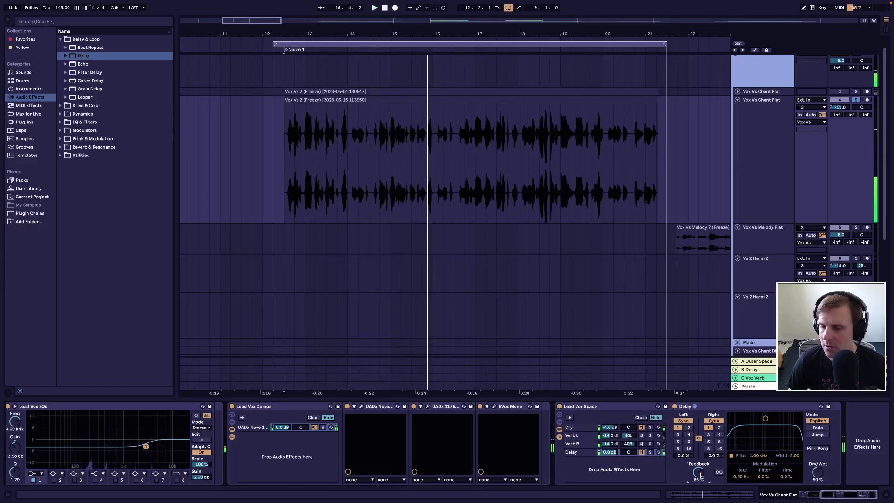
pyautogui.moveTo(701, 475); pyautogui.dragTo(701, 502)
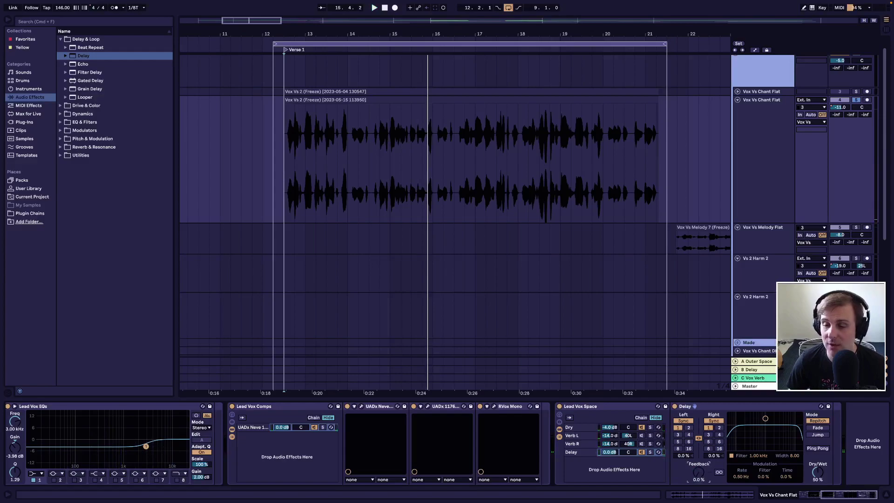
pyautogui.press('space')
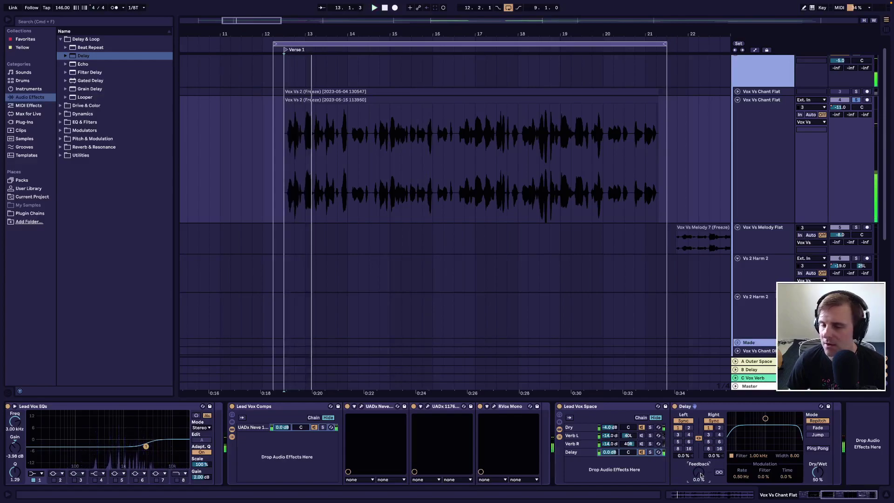
pyautogui.moveTo(701, 475); pyautogui.dragTo(700, 467)
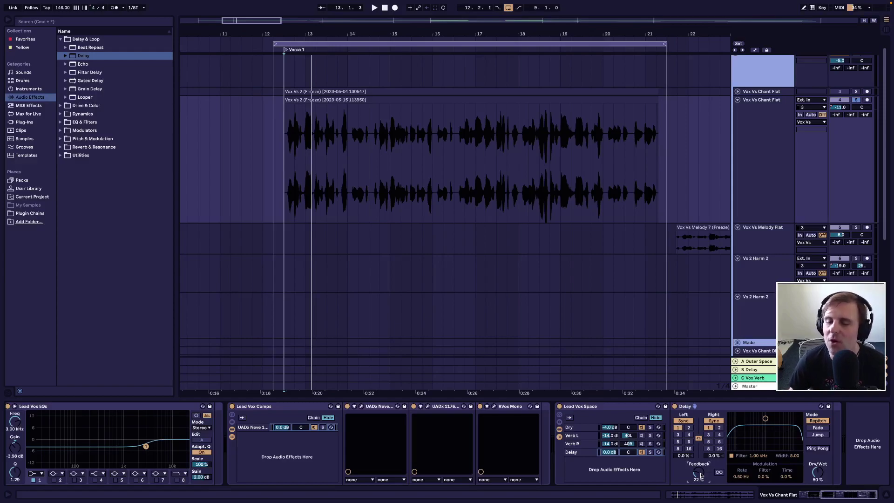
# Lower the Delay's dry/wet to 32% while replaying the verse.
pyautogui.press('space')
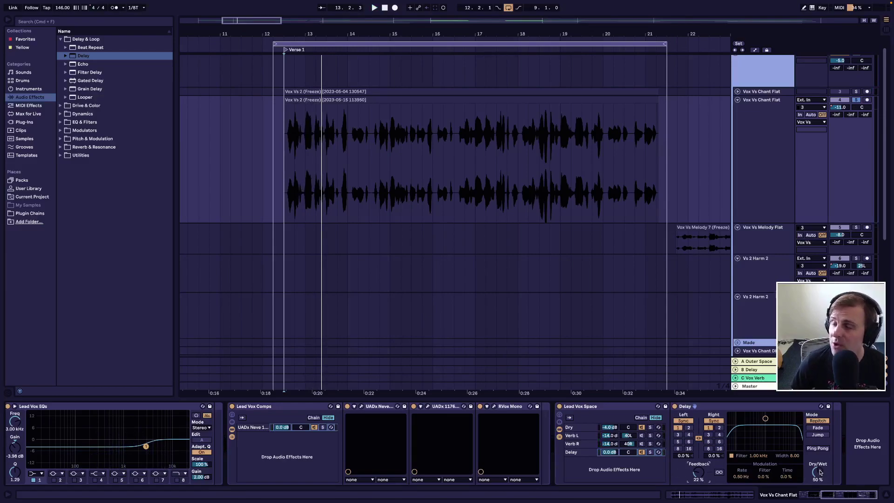
pyautogui.moveTo(821, 472); pyautogui.dragTo(821, 476)
pyautogui.press('space')
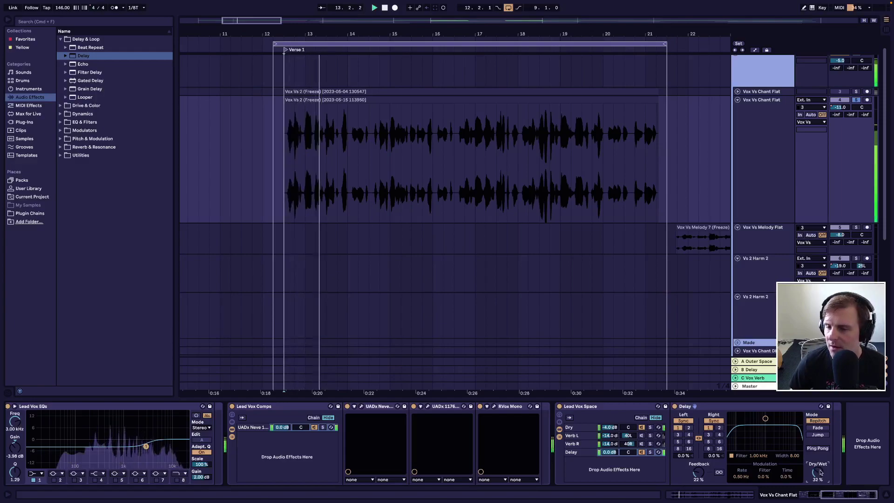
# Enter -10 dB as the Delay chain's volume in Lead Vox Space.
pyautogui.click(609, 453)
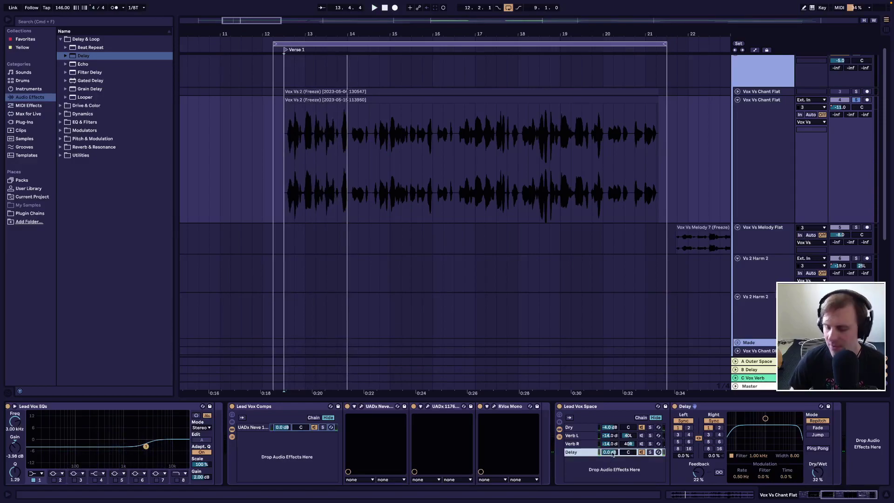
pyautogui.write('-10')
pyautogui.press('Return')
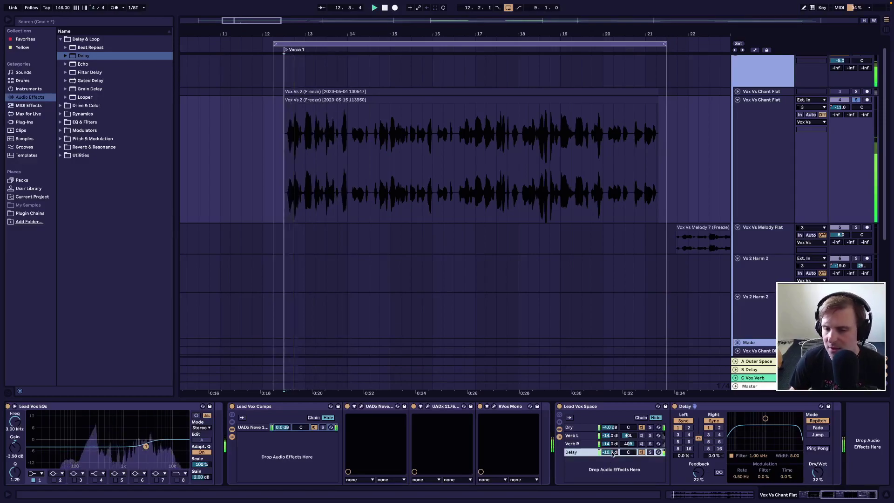
# Show the Verb R reverb, unsolo Vox Vs Chant Flat, replay, and return to the Delay device.
pyautogui.click(643, 438)
pyautogui.click(645, 444)
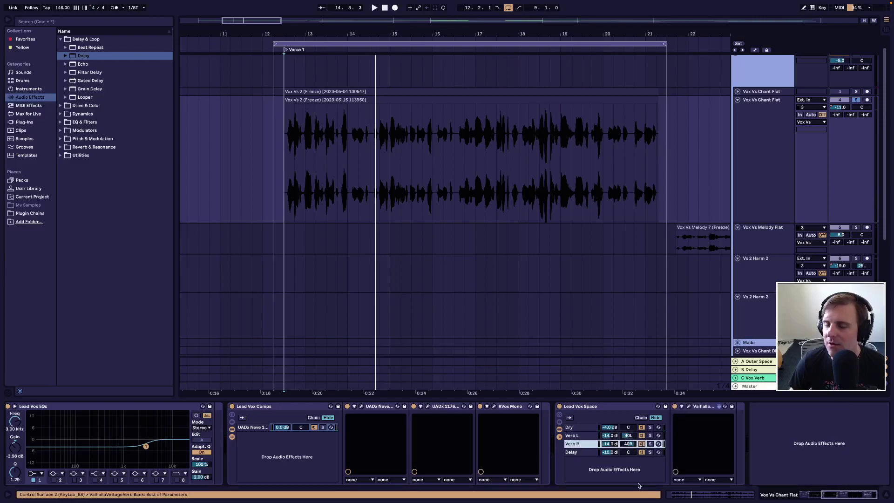
pyautogui.press('space')
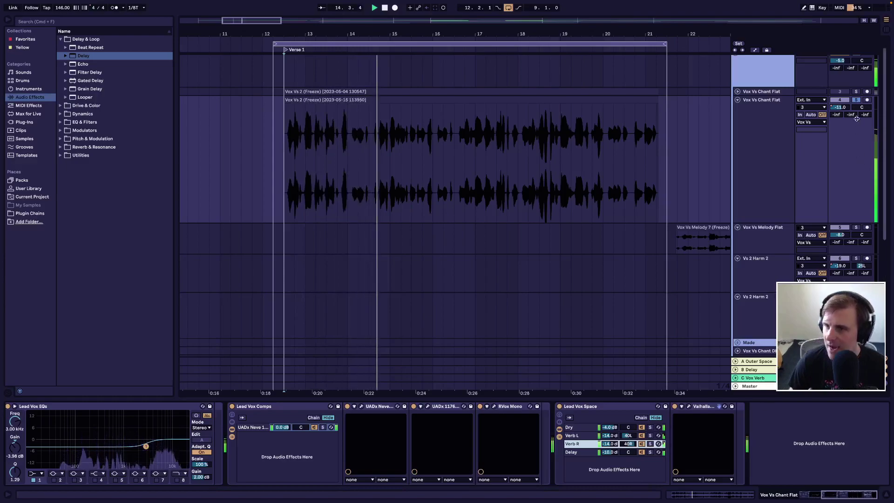
pyautogui.click(855, 100)
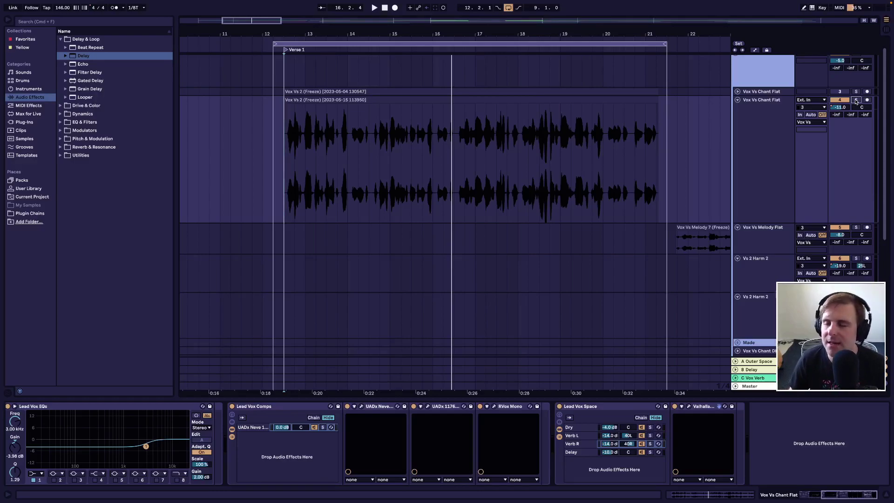
pyautogui.press('space')
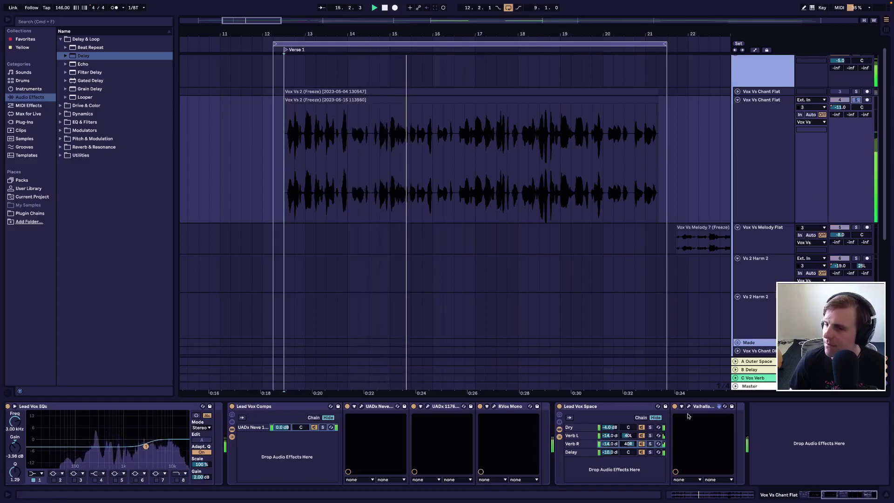
pyautogui.press('Down')
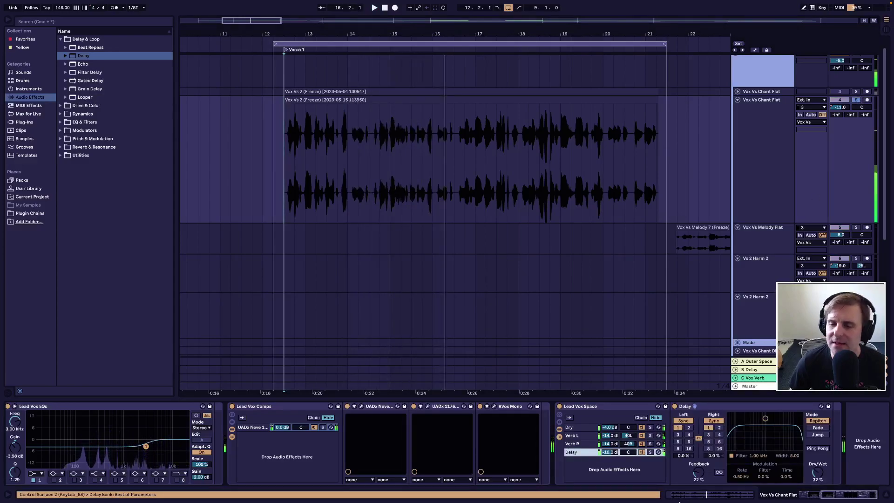
# Drag the Delay filter band to about 866 Hz with a width of 4.30.
pyautogui.moveTo(765, 418); pyautogui.dragTo(763, 433)
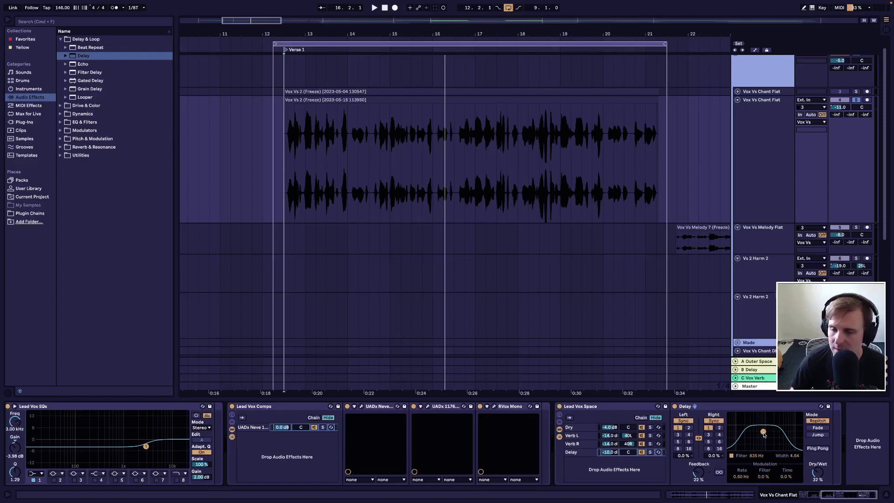
pyautogui.moveTo(763, 432)
pyautogui.mouseDown()
pyautogui.moveTo(763, 444)
pyautogui.moveTo(753, 443)
pyautogui.moveTo(771, 444)
pyautogui.moveTo(763, 431)
pyautogui.mouseUp()
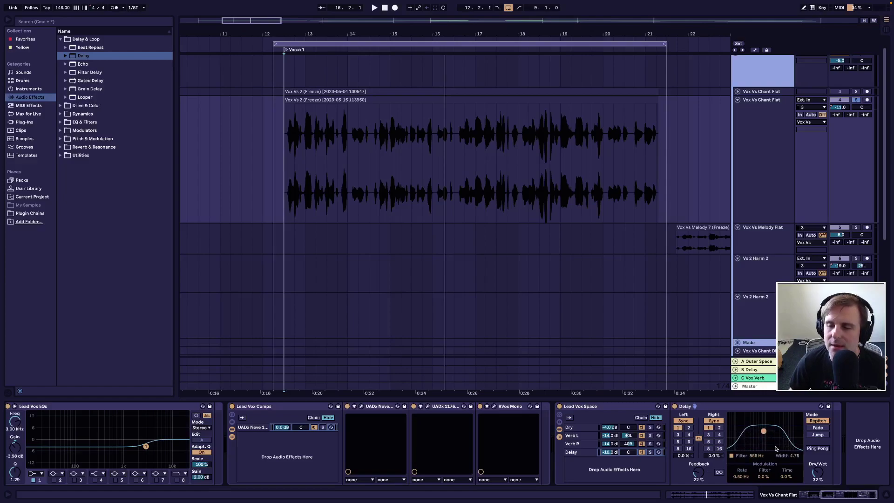
pyautogui.moveTo(765, 434); pyautogui.dragTo(764, 436)
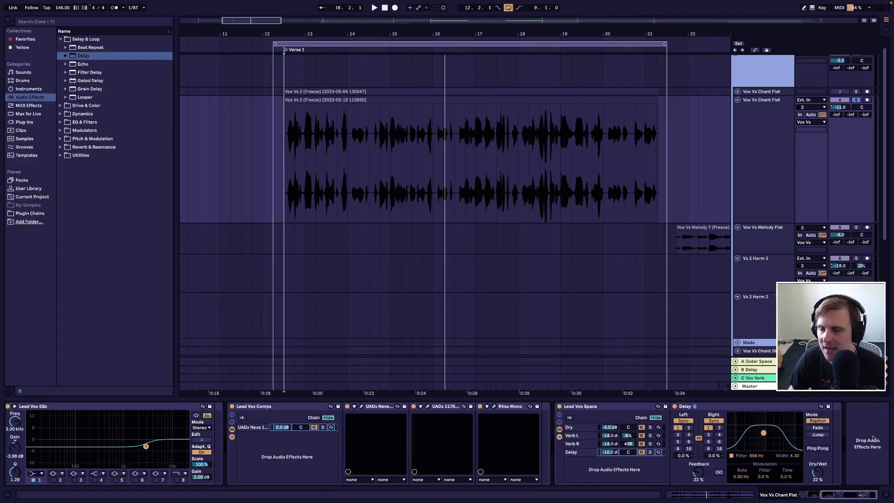
# Enable Ping Pong on the Delay and briefly play the section to hear it.
pyautogui.click(820, 450)
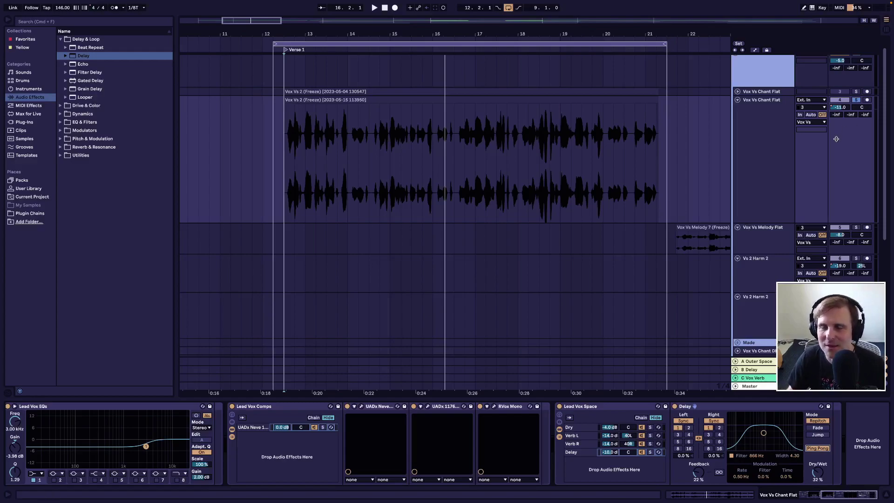
pyautogui.press('space')
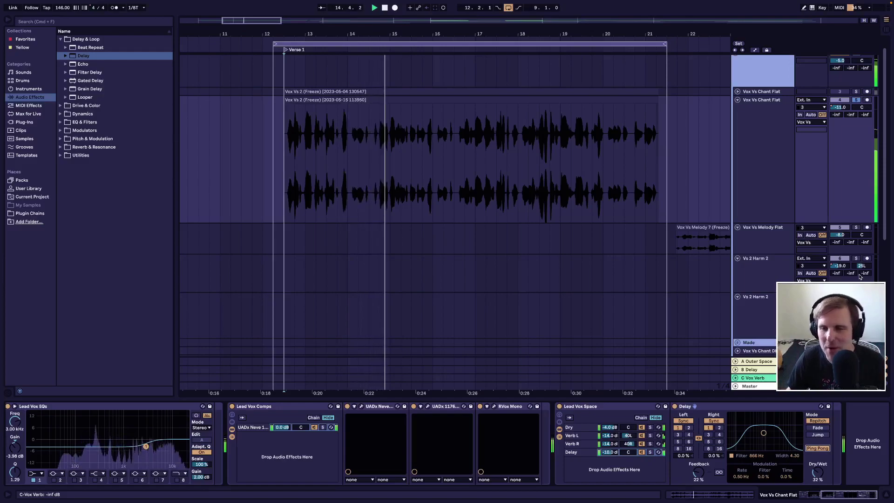
pyautogui.press('space')
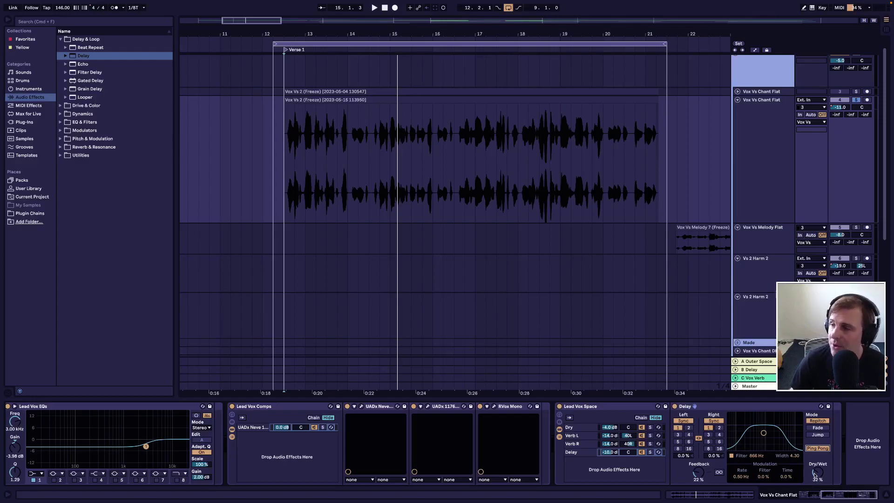
pyautogui.press('space')
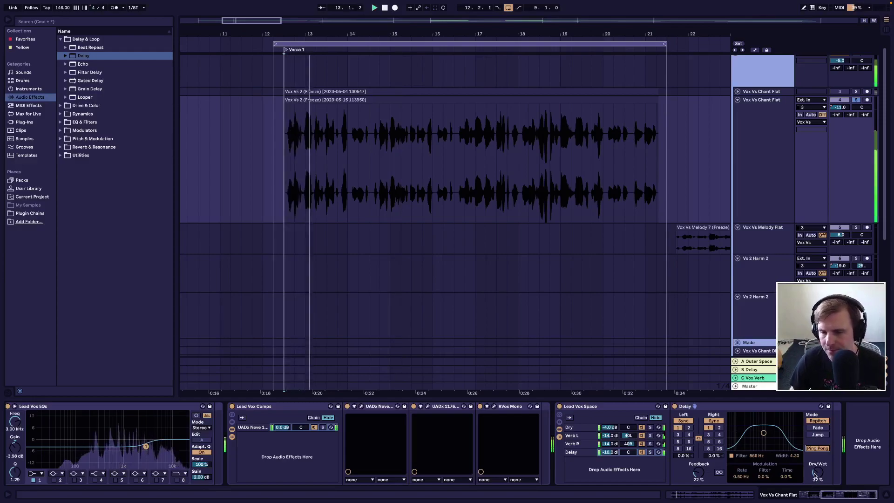
pyautogui.press('space')
pyautogui.moveTo(815, 474); pyautogui.dragTo(815, 442)
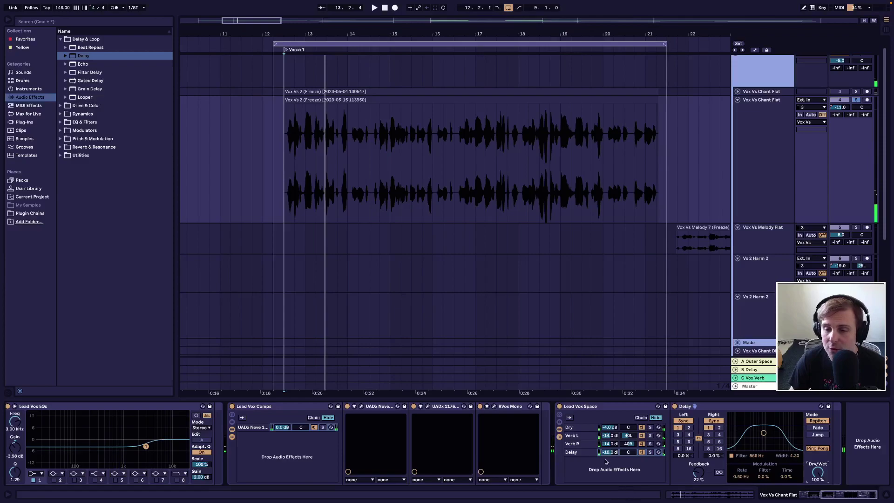
pyautogui.click(608, 452)
pyautogui.write('-20')
pyautogui.press('Return')
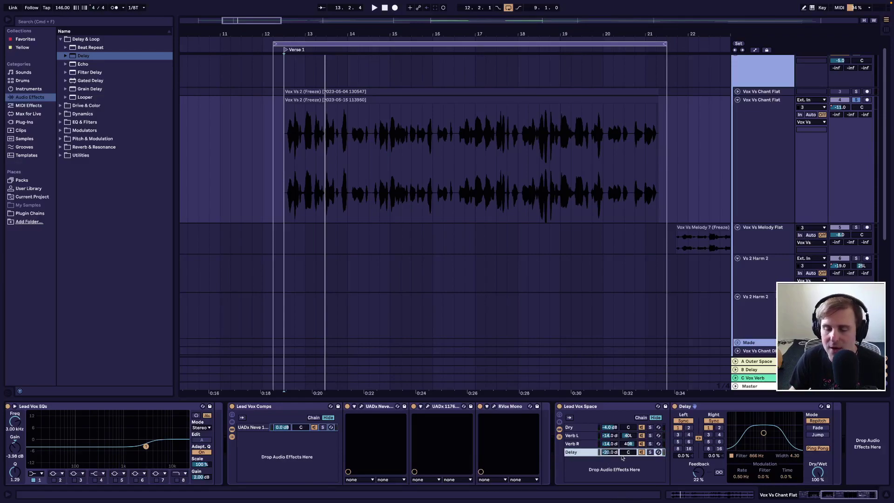
pyautogui.press('space')
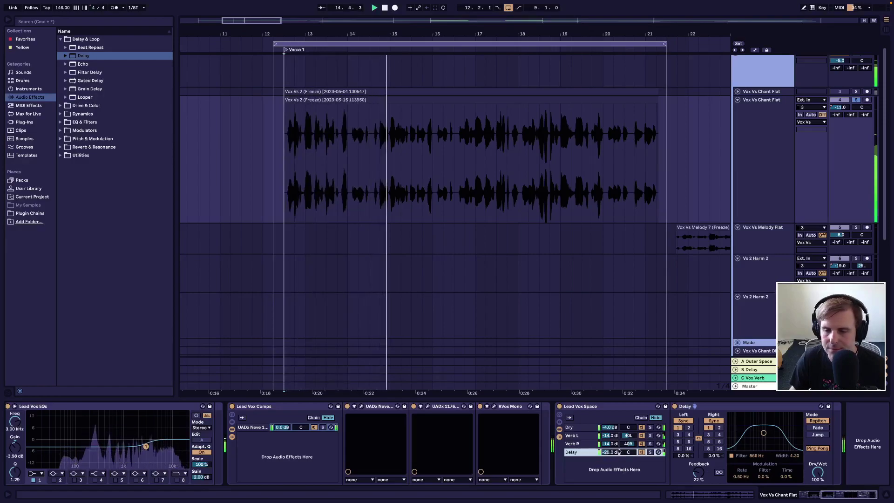
pyautogui.click(856, 100)
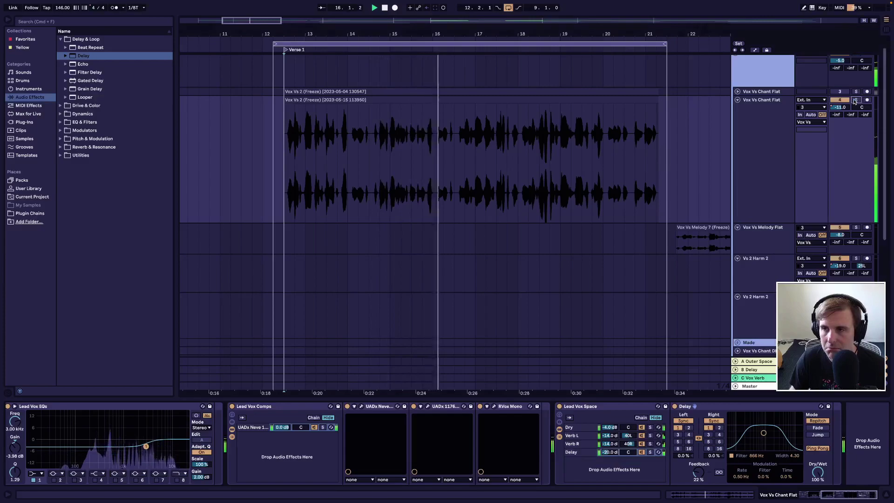
pyautogui.click(855, 100)
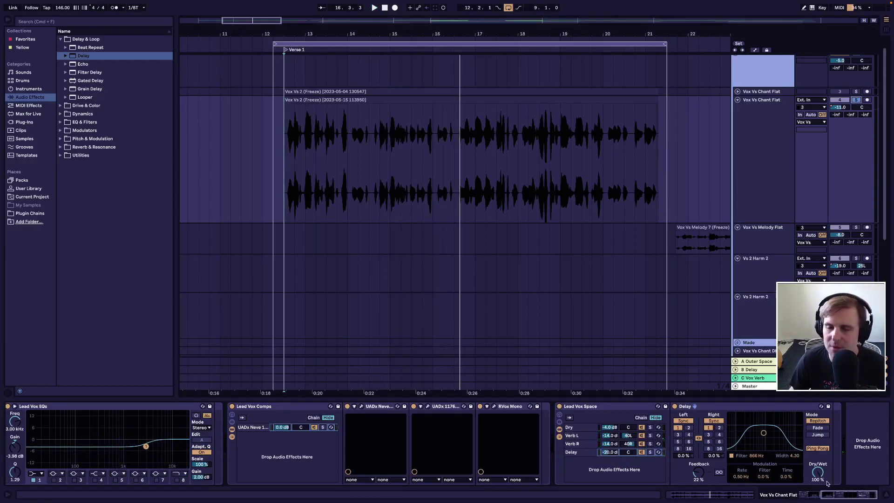
pyautogui.click(610, 454)
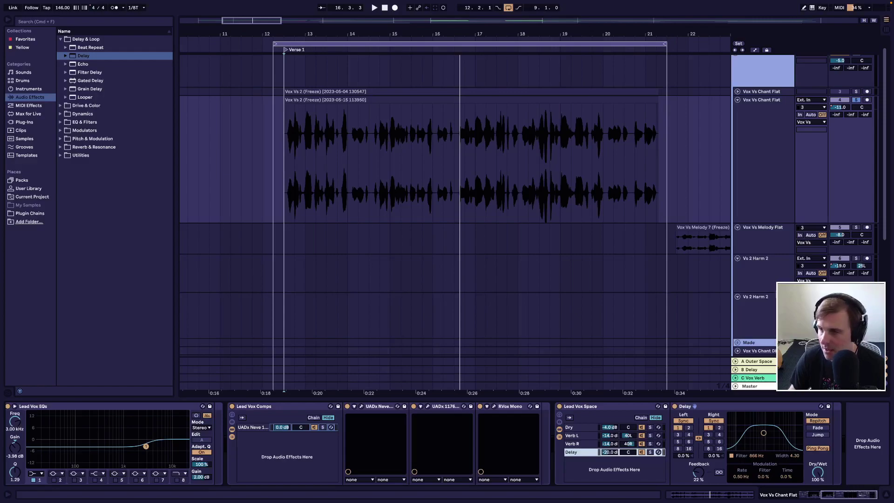
# Delete the Ableton Delay and search the Plug-Ins browser for 'h-de'.
pyautogui.click(722, 410)
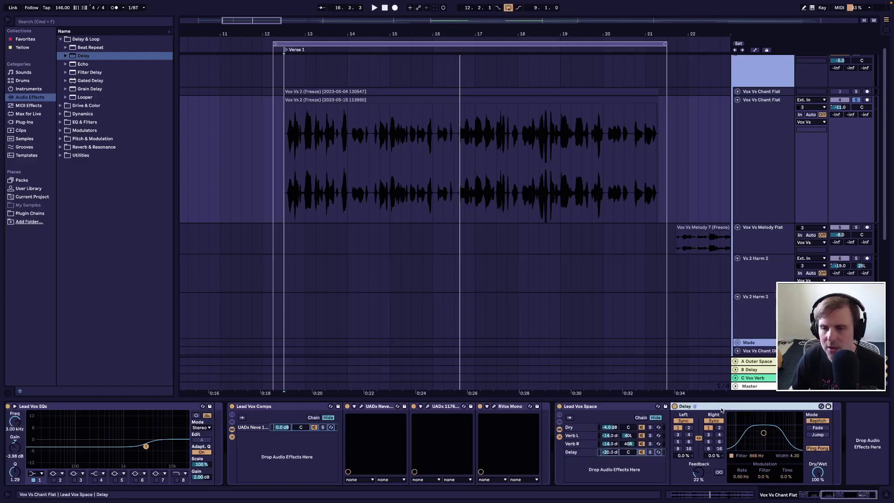
pyautogui.press('Delete')
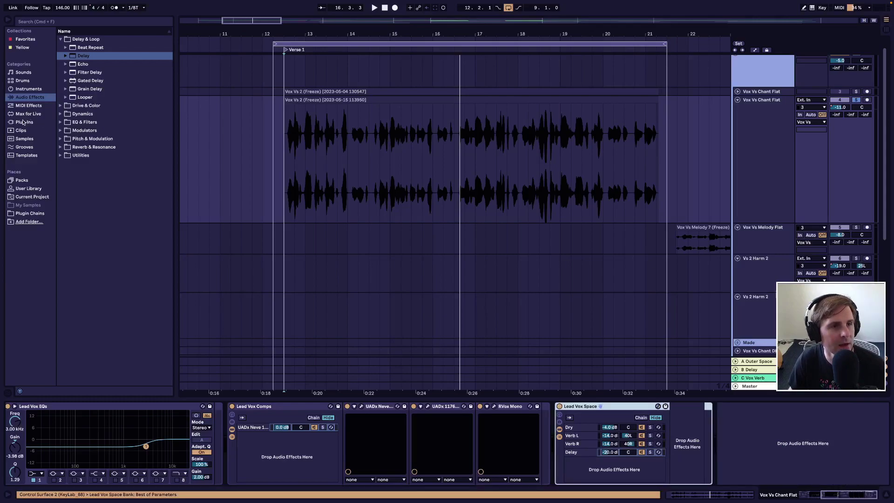
pyautogui.click(23, 122)
pyautogui.click(66, 25)
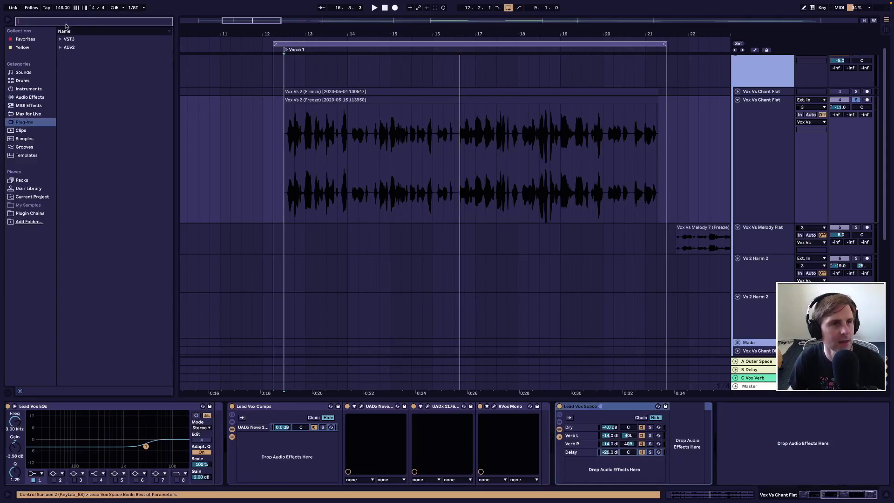
pyautogui.write('hd')
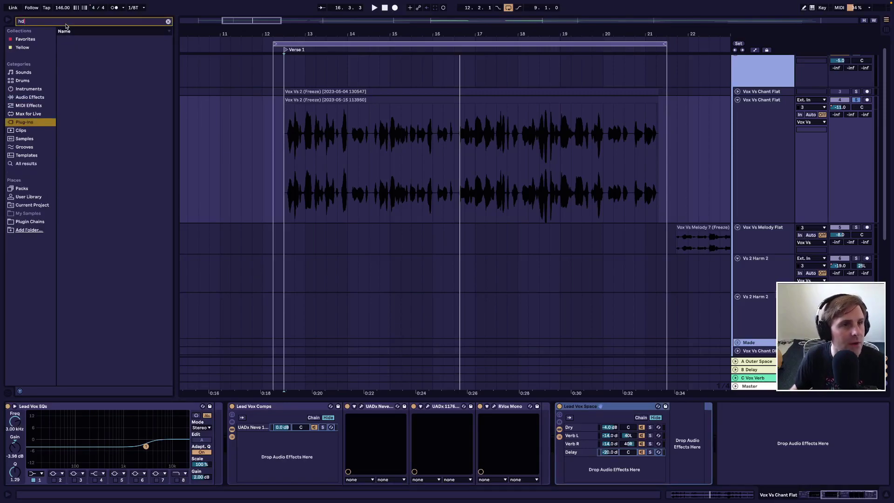
pyautogui.press('BackSpace')
pyautogui.write('-de')
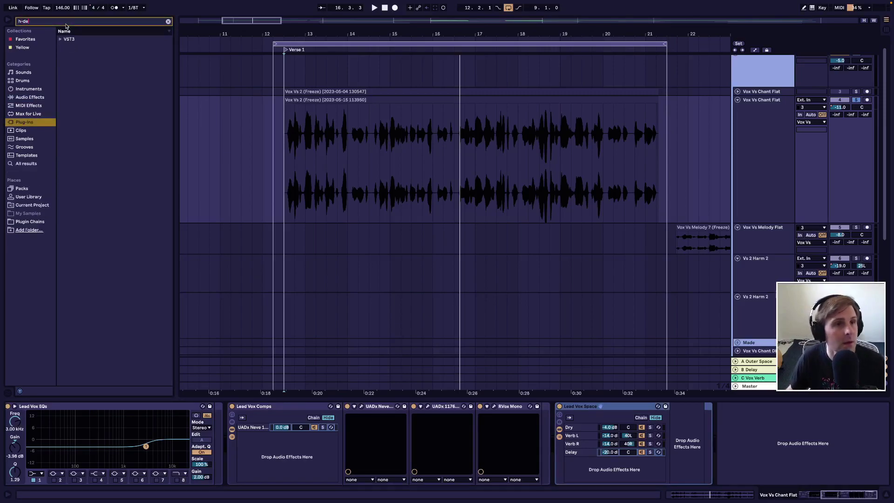
# Select H-Delay Stereo under VST3 > Waves and drag it toward the Delay chain.
pyautogui.click(60, 39)
pyautogui.click(65, 48)
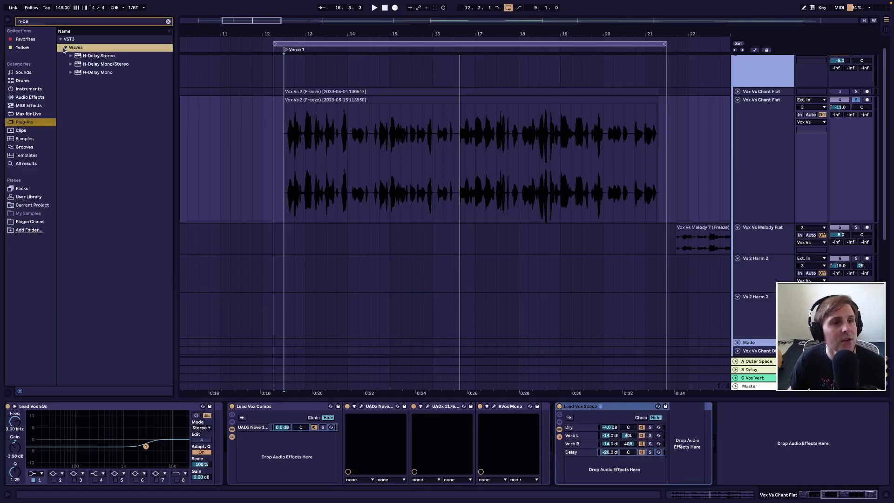
pyautogui.click(88, 58)
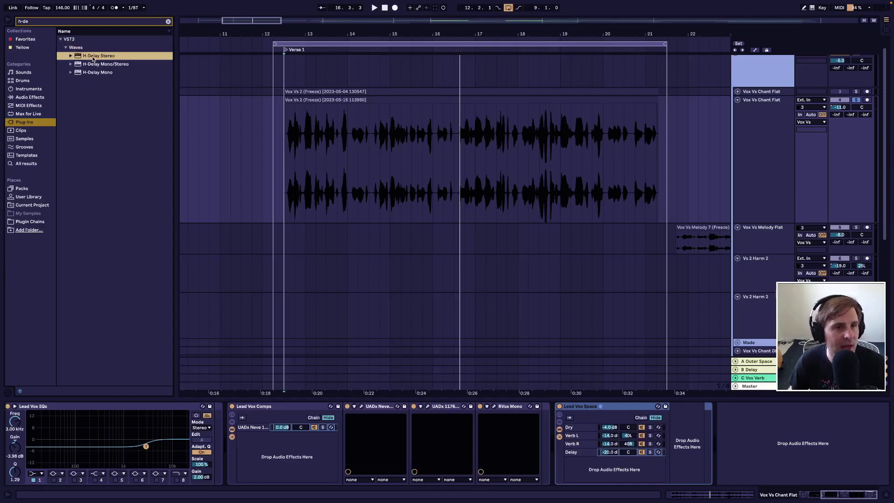
pyautogui.moveTo(94, 58); pyautogui.dragTo(581, 458)
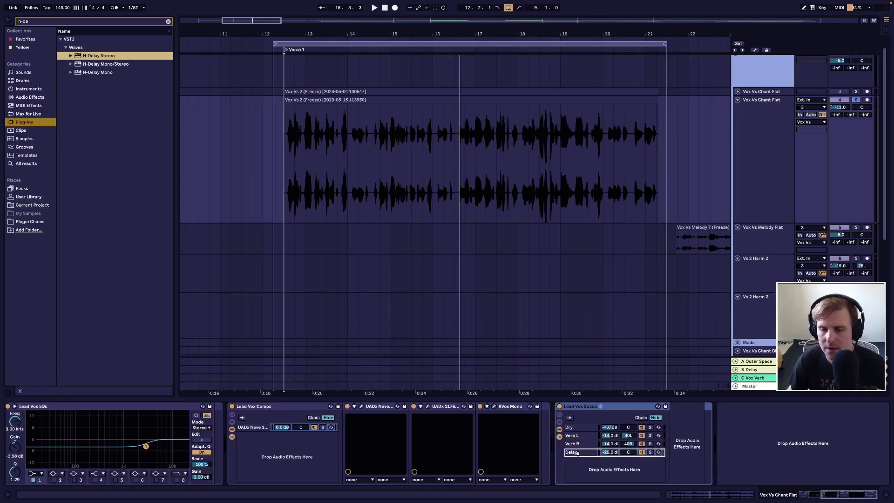
# Drop H-Delay Stereo on the Delay chain and set its delay time to 1/16.
pyautogui.moveTo(579, 455); pyautogui.dragTo(579, 454)
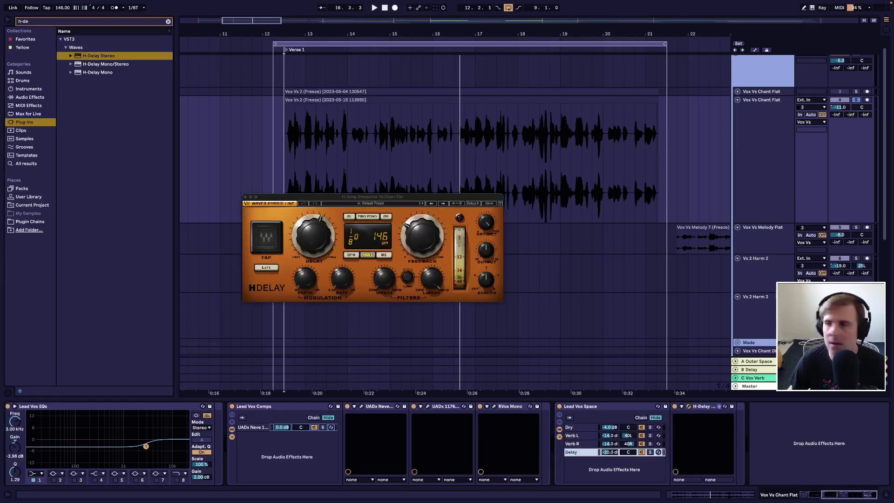
pyautogui.moveTo(434, 196); pyautogui.dragTo(613, 227)
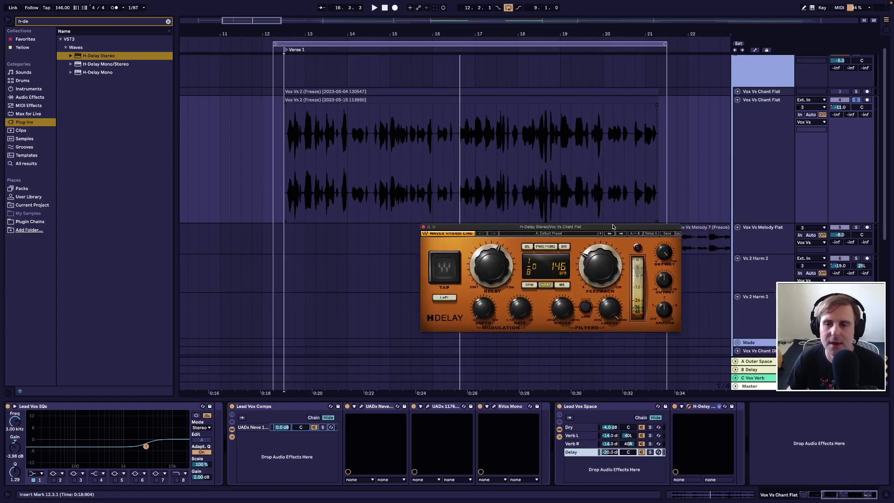
pyautogui.click(490, 270)
pyautogui.moveTo(490, 270); pyautogui.dragTo(491, 272)
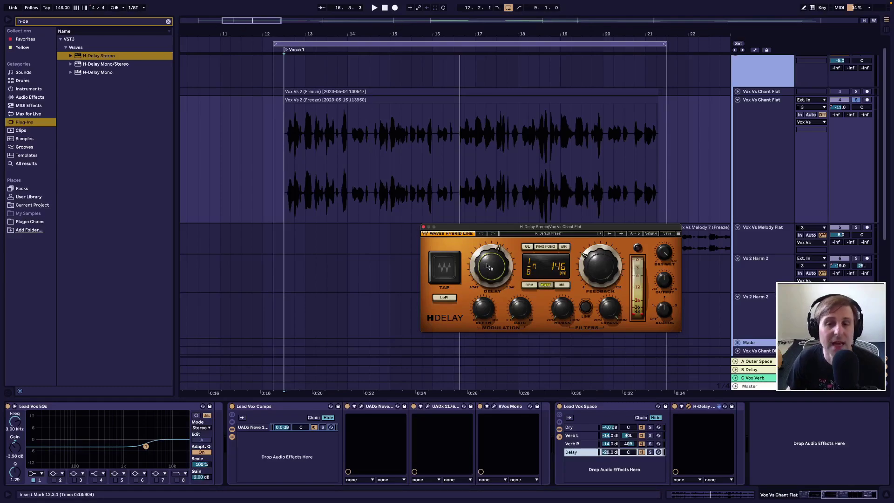
pyautogui.moveTo(491, 273); pyautogui.dragTo(491, 285)
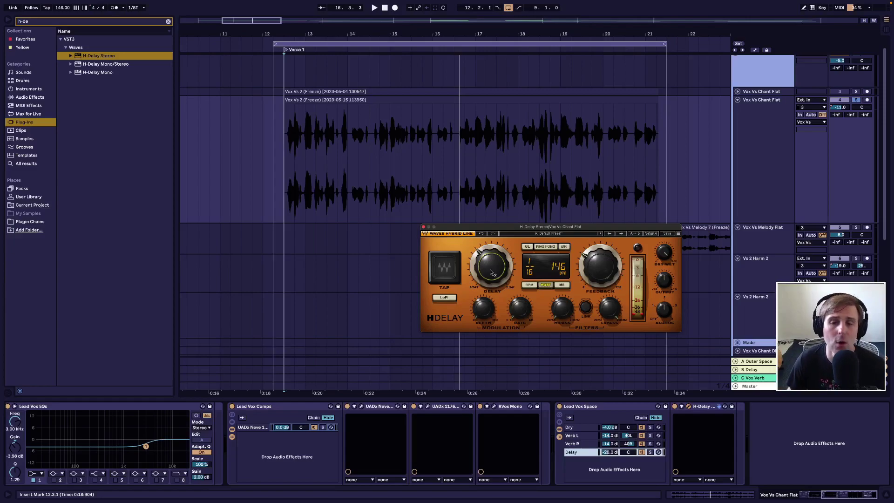
pyautogui.moveTo(491, 272); pyautogui.dragTo(492, 273)
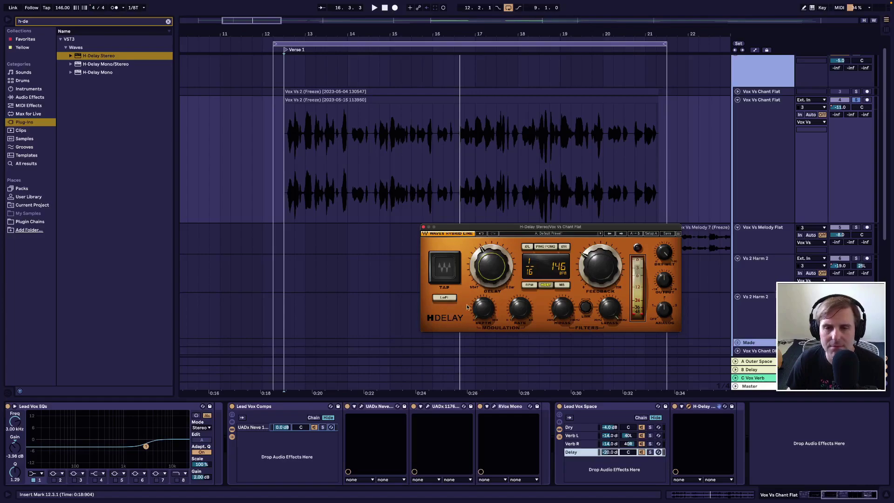
# Switch on PING PONG in the H-Delay.
pyautogui.click(546, 247)
pyautogui.click(547, 247)
pyautogui.click(549, 247)
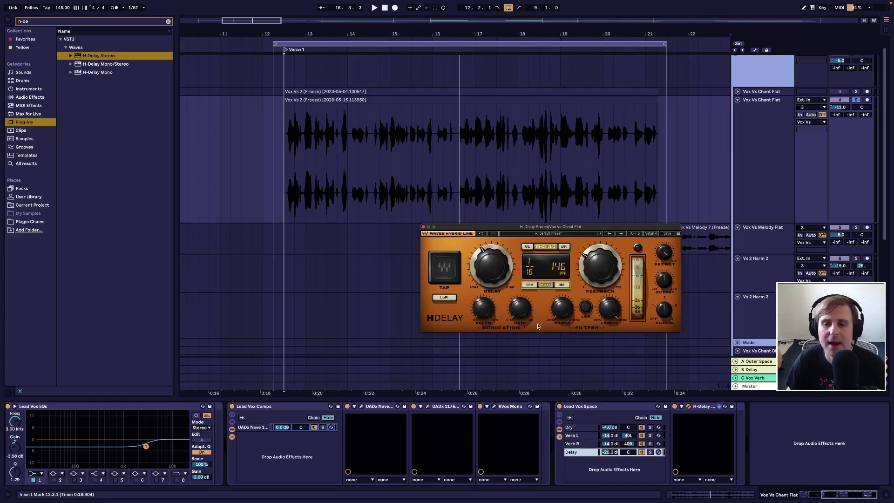
# Speed the H-Delay modulation rate to 1.75 and adjust depth while the vocal plays.
pyautogui.press('space')
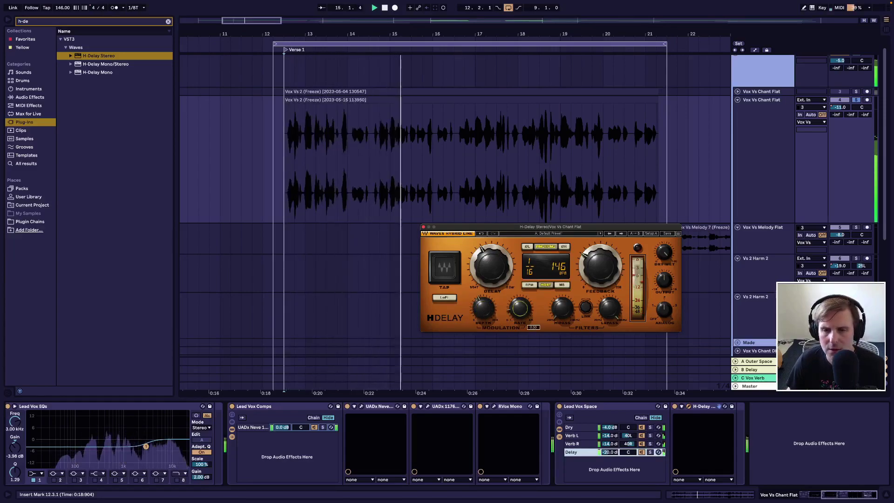
pyautogui.moveTo(519, 308); pyautogui.dragTo(519, 289)
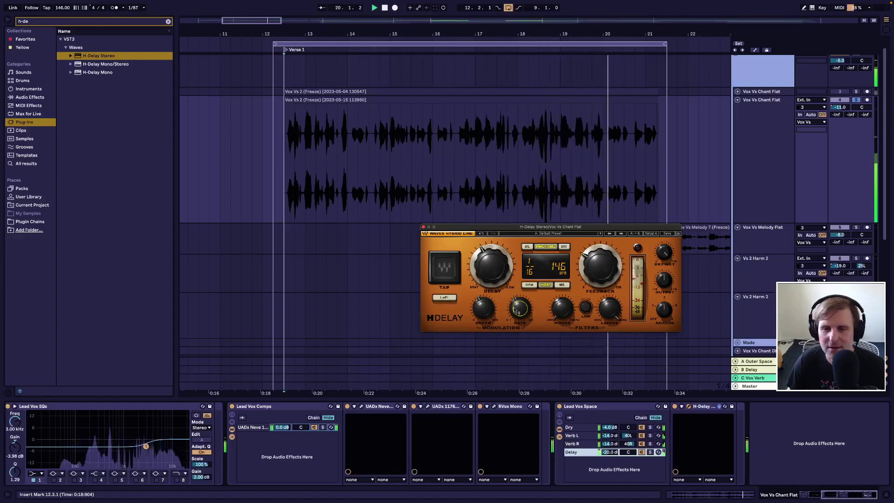
pyautogui.moveTo(483, 308); pyautogui.dragTo(482, 307)
# Set the H-Delay time to 1/8 triplet and raise the Delay chain to about -10 dB.
pyautogui.moveTo(602, 272)
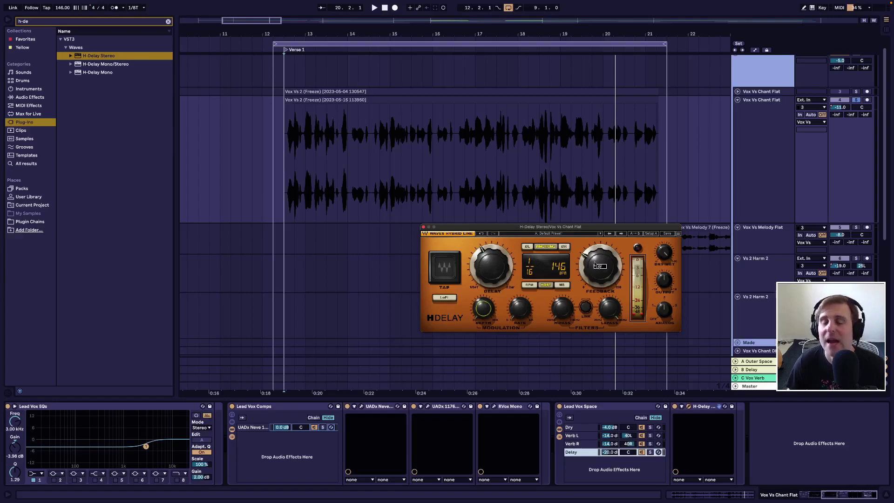
pyautogui.press('space')
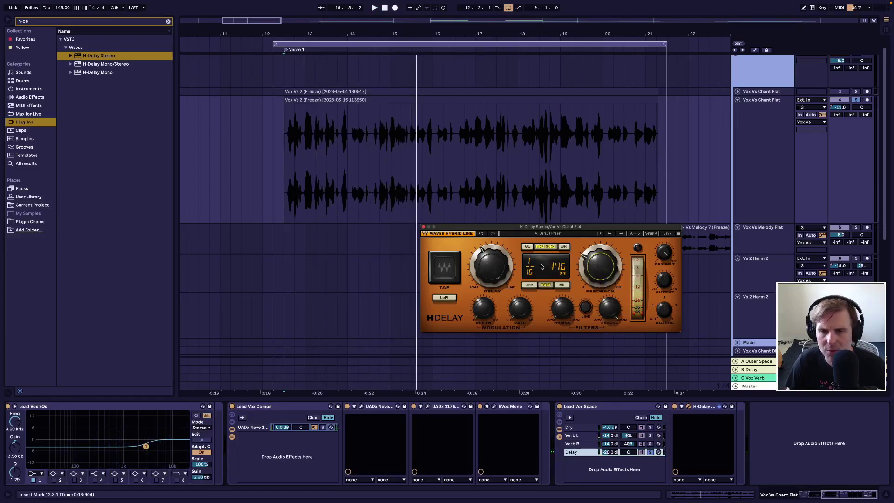
pyautogui.moveTo(502, 270); pyautogui.dragTo(503, 253)
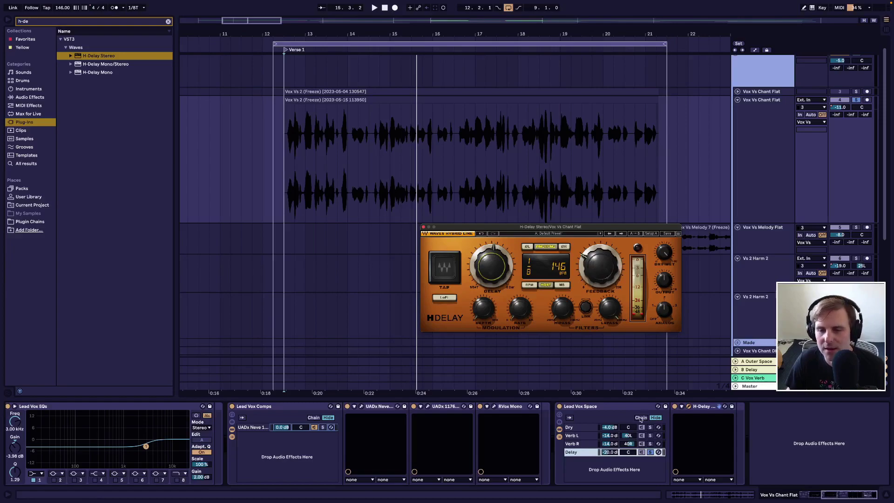
pyautogui.moveTo(609, 452); pyautogui.dragTo(609, 454)
# Audition dotted sixteenth, straight sixteenth and dotted eighth H-Delay times against the vocal.
pyautogui.press('space')
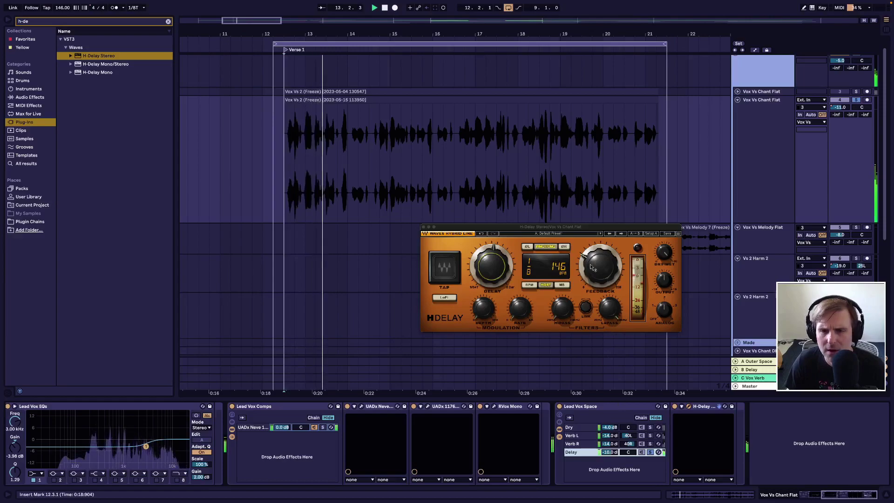
pyautogui.click(540, 247)
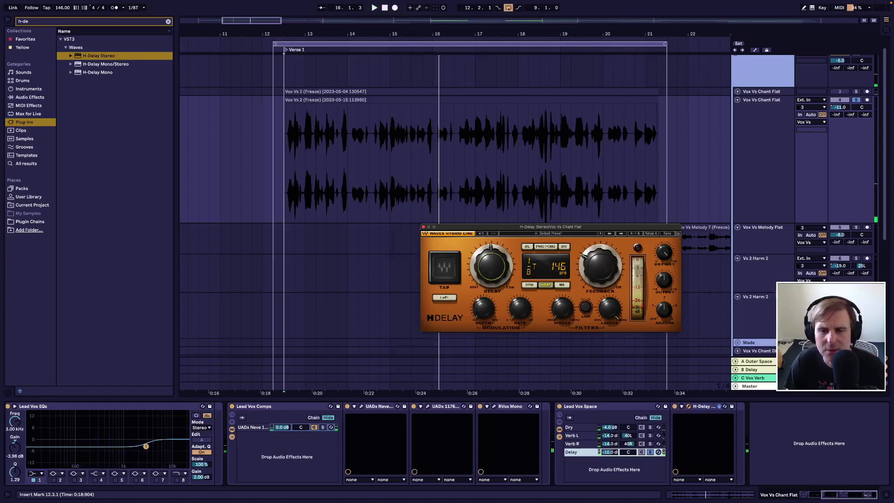
pyautogui.moveTo(489, 245); pyautogui.dragTo(489, 250)
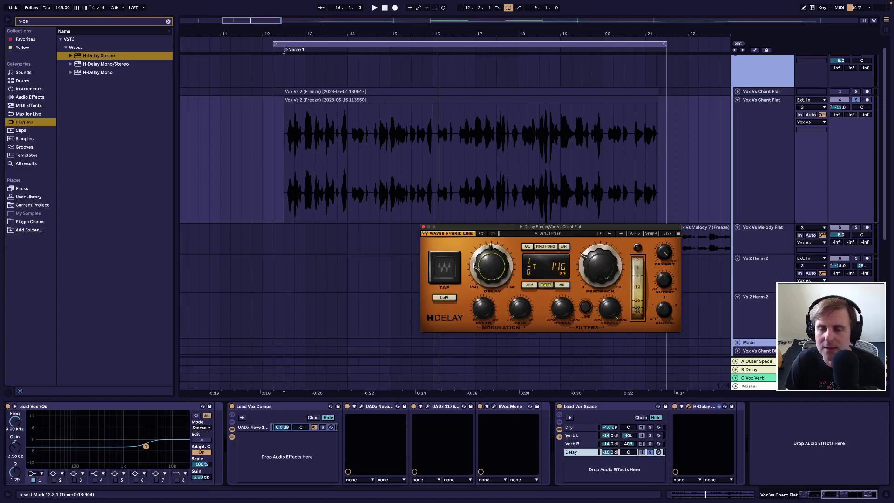
pyautogui.moveTo(482, 266); pyautogui.dragTo(482, 270)
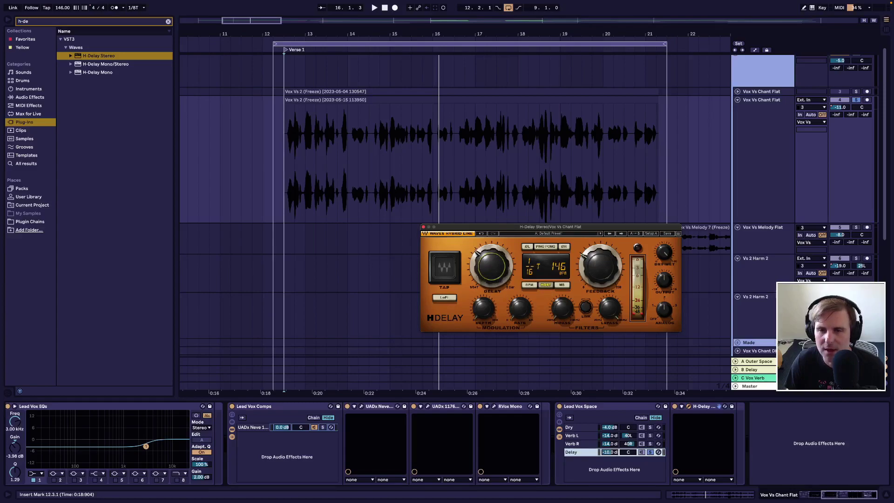
pyautogui.press('space')
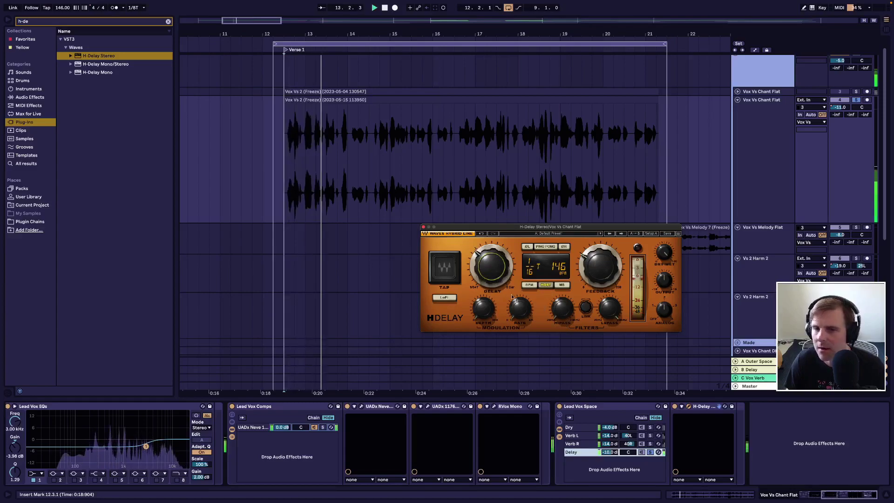
pyautogui.moveTo(482, 262); pyautogui.dragTo(482, 258)
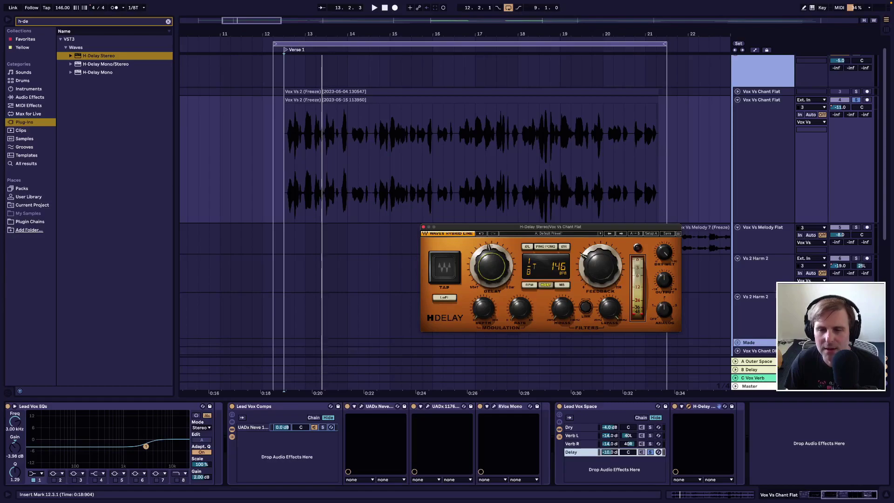
pyautogui.press('space')
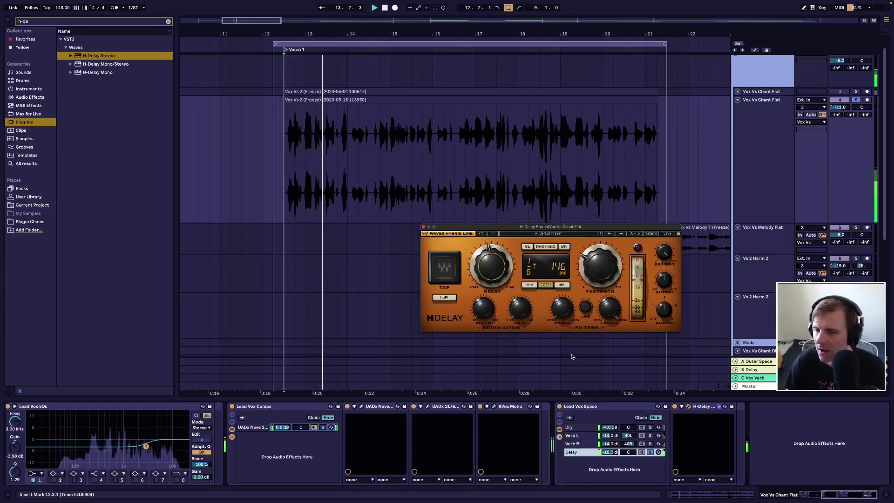
# Solo and unsolo the Delay chain to compare, then lower it to about -12 dB.
pyautogui.click(650, 452)
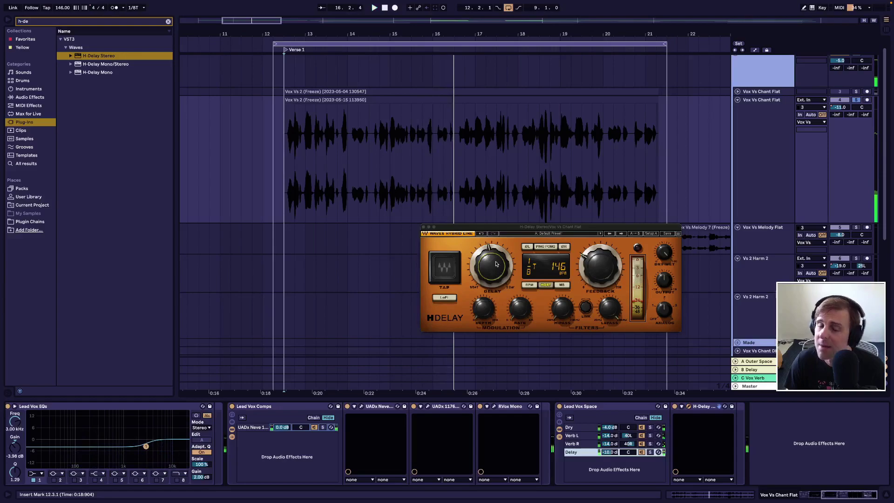
pyautogui.click(601, 265)
pyautogui.press('space')
pyautogui.press('space')
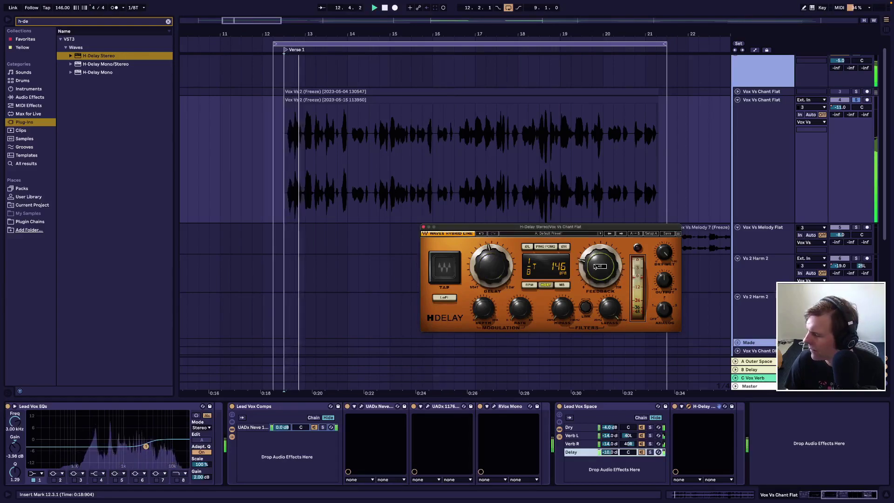
pyautogui.click(651, 453)
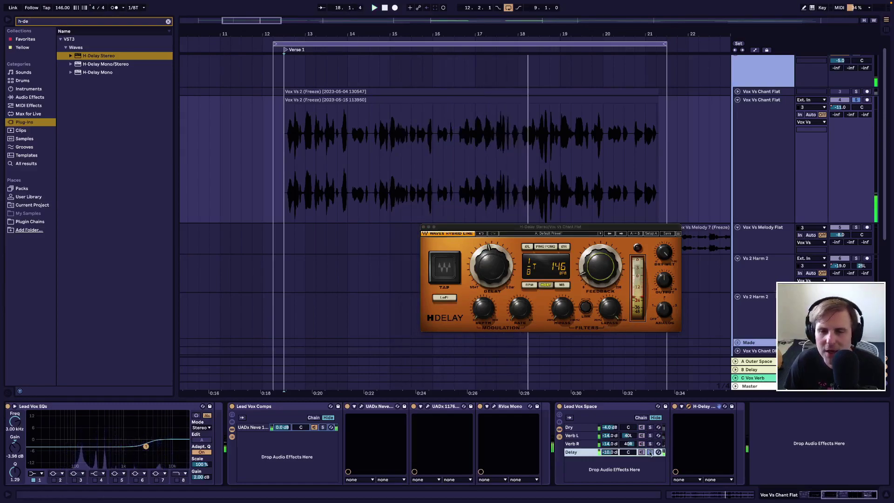
pyautogui.click(650, 453)
pyautogui.press('space')
pyautogui.press('space')
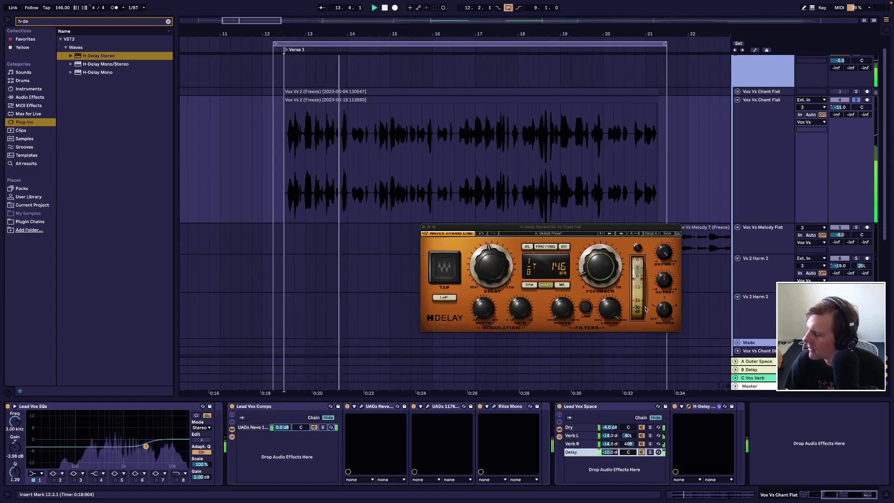
pyautogui.click(857, 101)
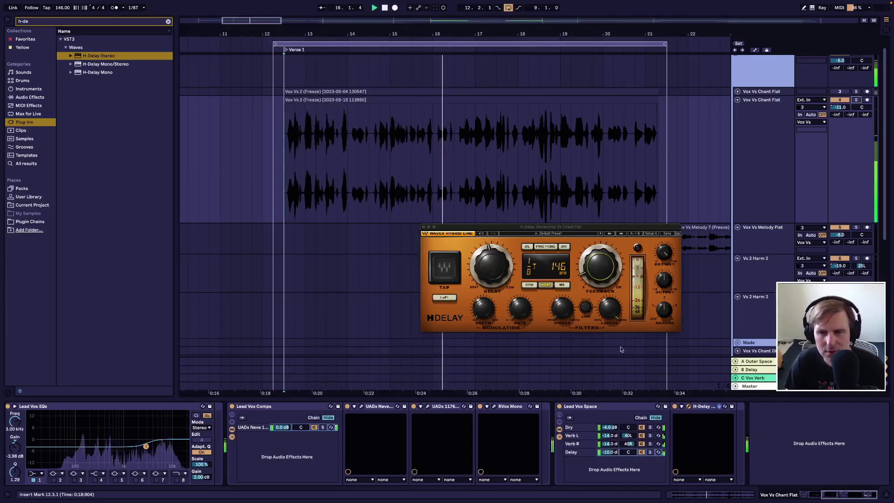
pyautogui.moveTo(615, 452); pyautogui.dragTo(612, 454)
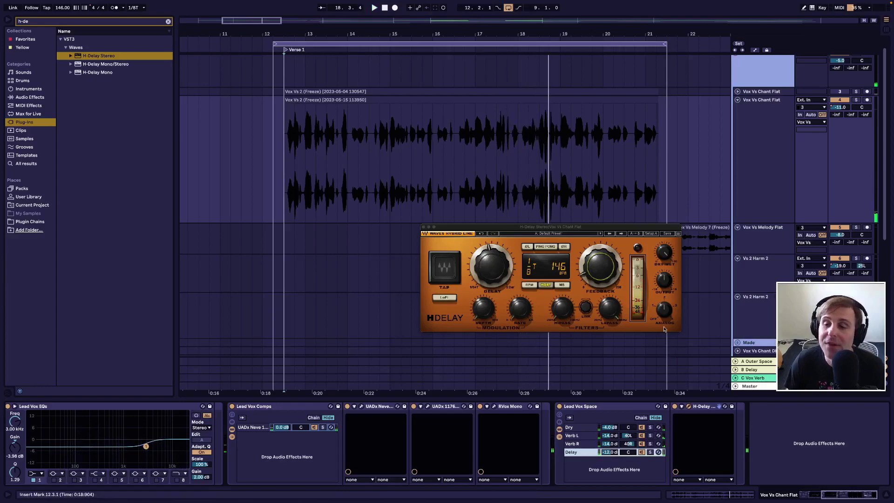
# Turn on the H-Delay high-pass at 20Hz and pull the low-pass below 15.7kHz.
pyautogui.click(666, 310)
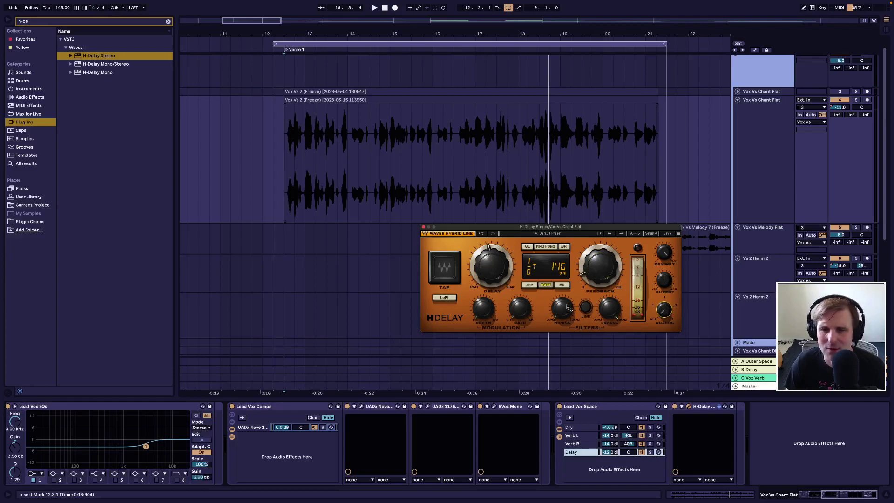
pyautogui.moveTo(563, 310); pyautogui.dragTo(562, 307)
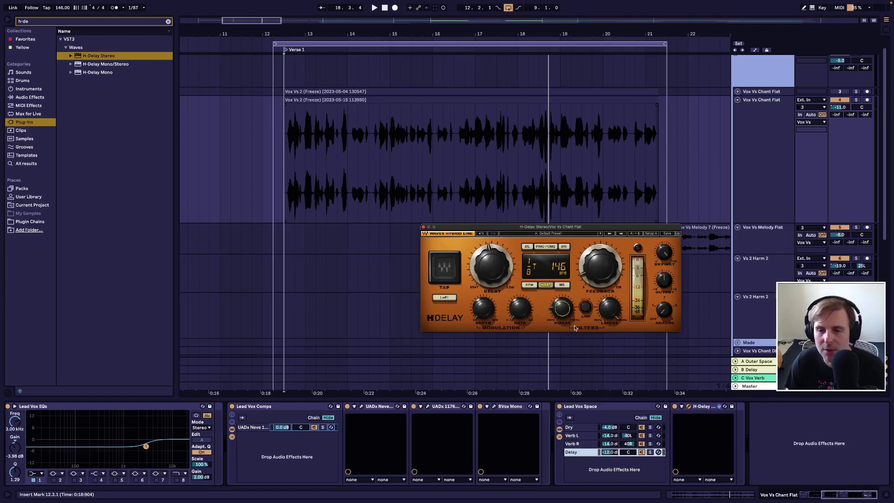
pyautogui.moveTo(610, 311); pyautogui.dragTo(610, 307)
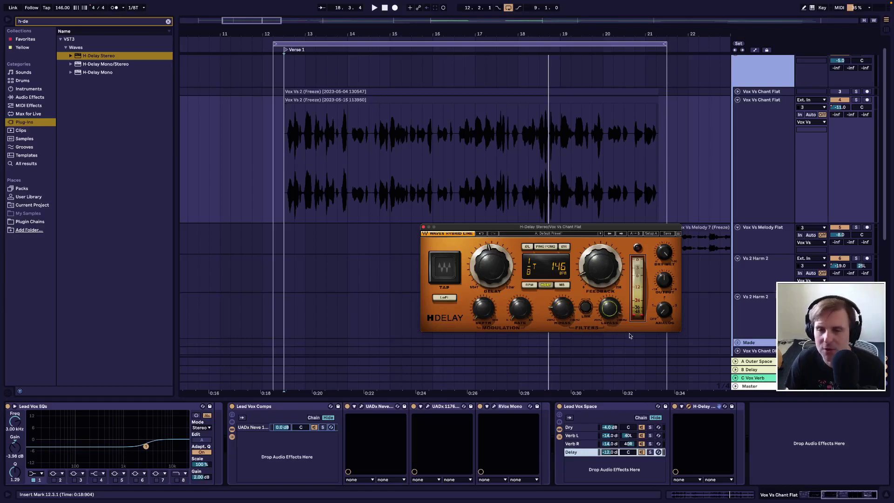
pyautogui.moveTo(609, 310); pyautogui.dragTo(608, 314)
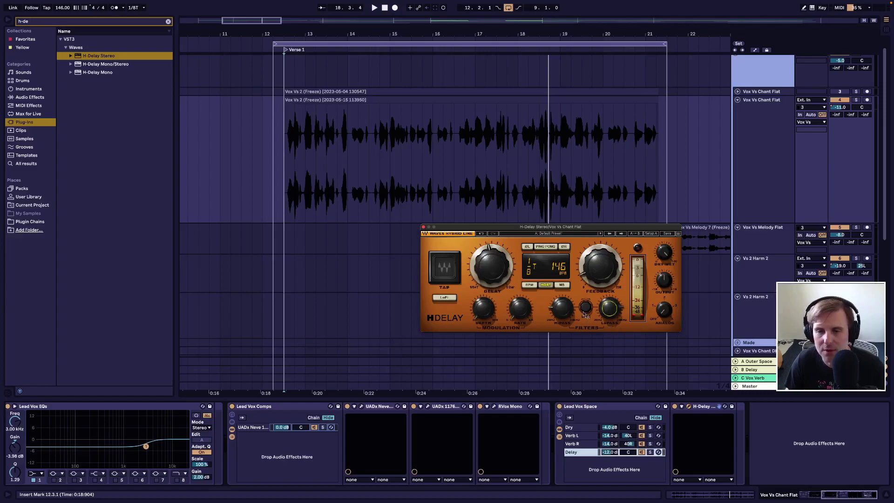
pyautogui.press('space')
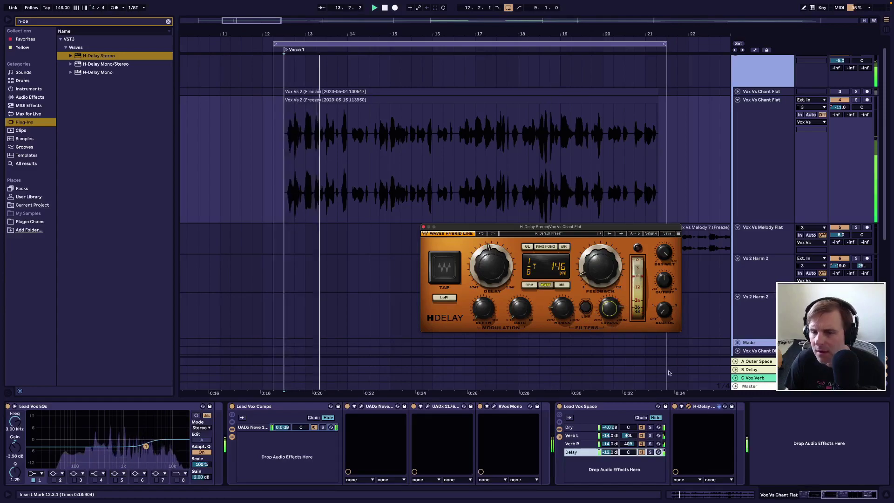
# Compare with solo, reset the Delay chain to 0.0 dB, and raise the high-pass to 78Hz.
pyautogui.click(650, 452)
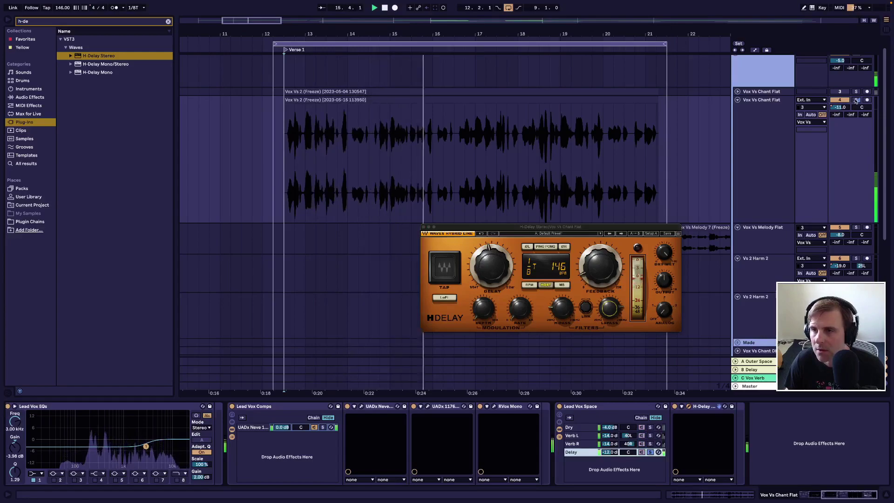
pyautogui.click(855, 100)
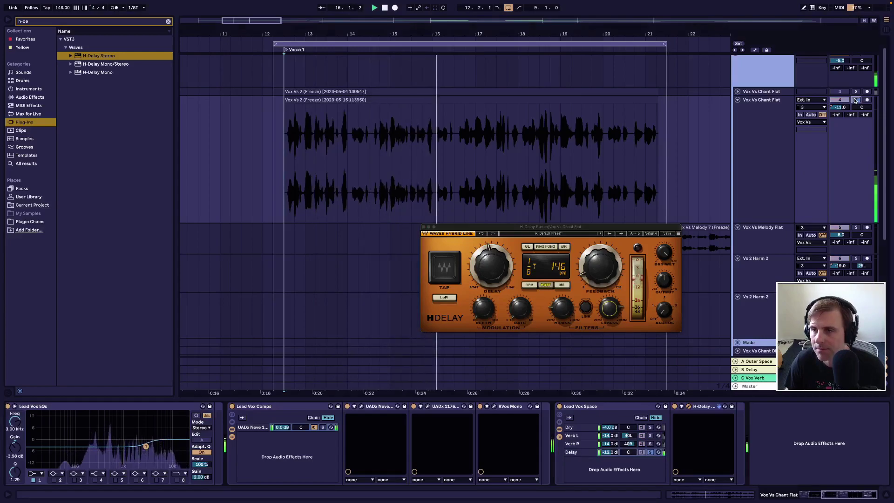
pyautogui.click(615, 454)
pyautogui.press('Delete')
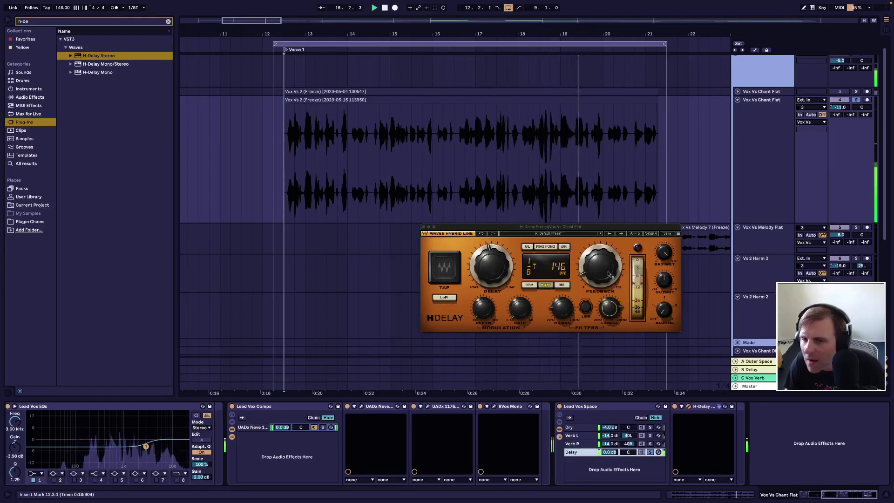
pyautogui.click(560, 310)
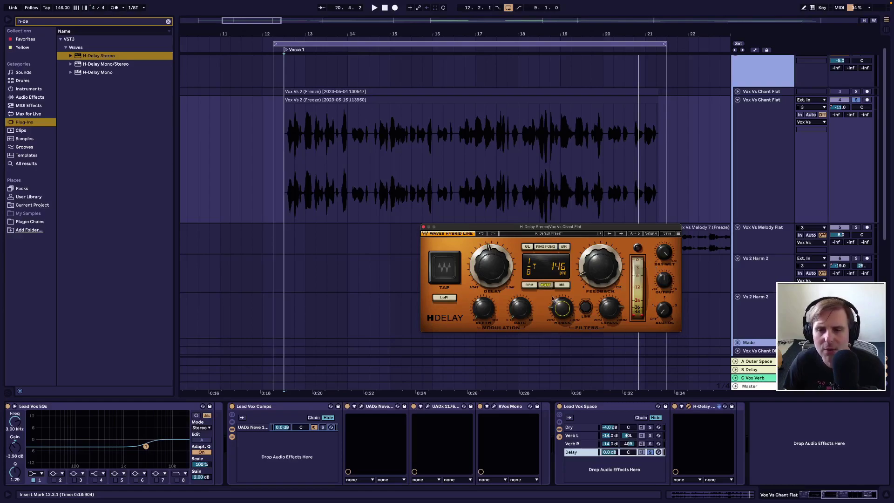
# Enable H-Delay PING PONG and pull the Delay chain down to about -12 dB during playback.
pyautogui.click(546, 246)
pyautogui.press('space')
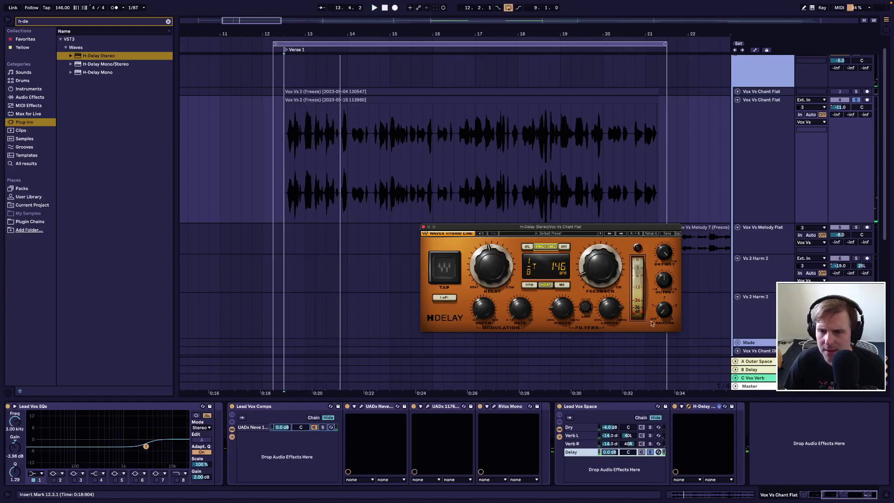
pyautogui.press('space')
pyautogui.click(610, 452)
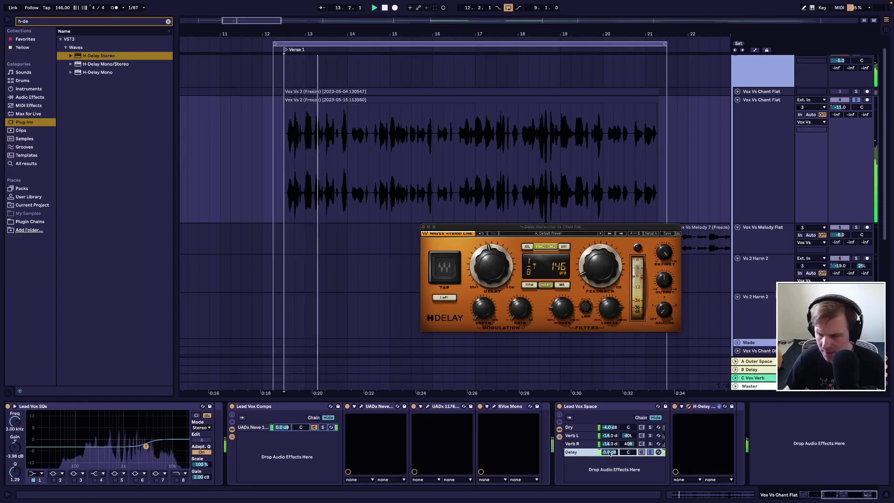
pyautogui.moveTo(610, 452); pyautogui.dragTo(610, 470)
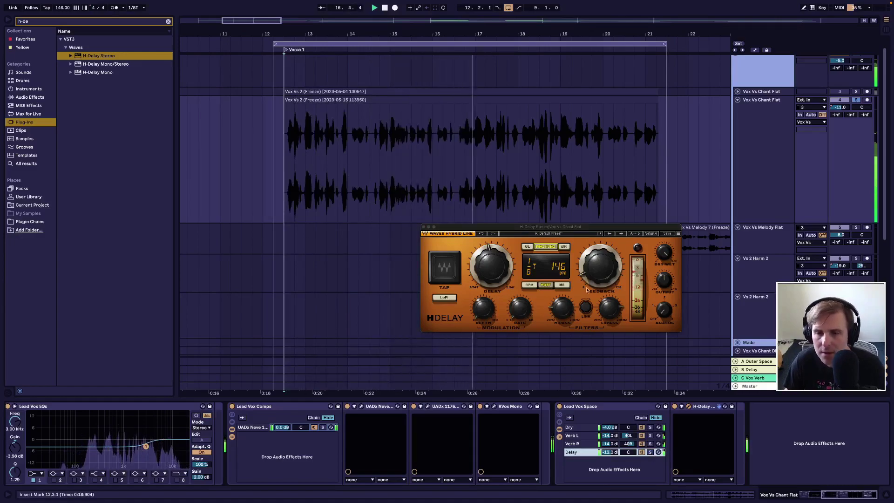
# Enter -14 dB for the Delay chain, solo Vox Vs Chant Flat, and play the verse.
pyautogui.click(609, 453)
pyautogui.write('-14')
pyautogui.press('Return')
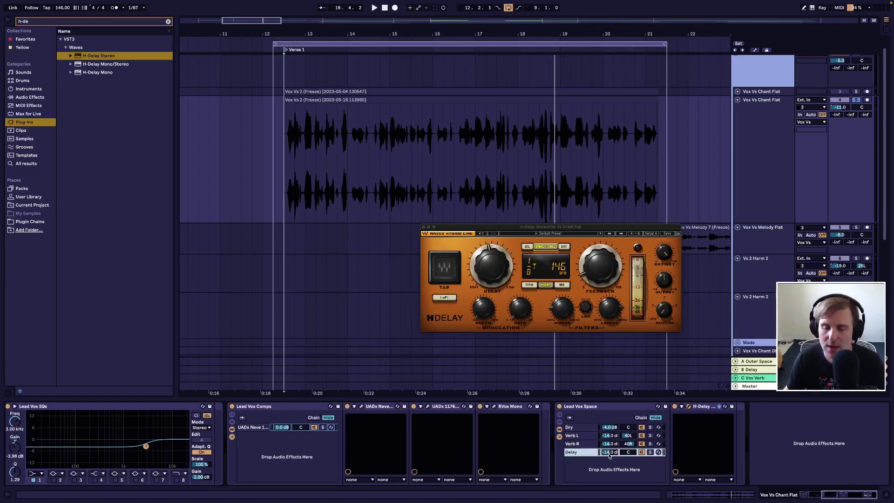
pyautogui.click(856, 101)
pyautogui.press('space')
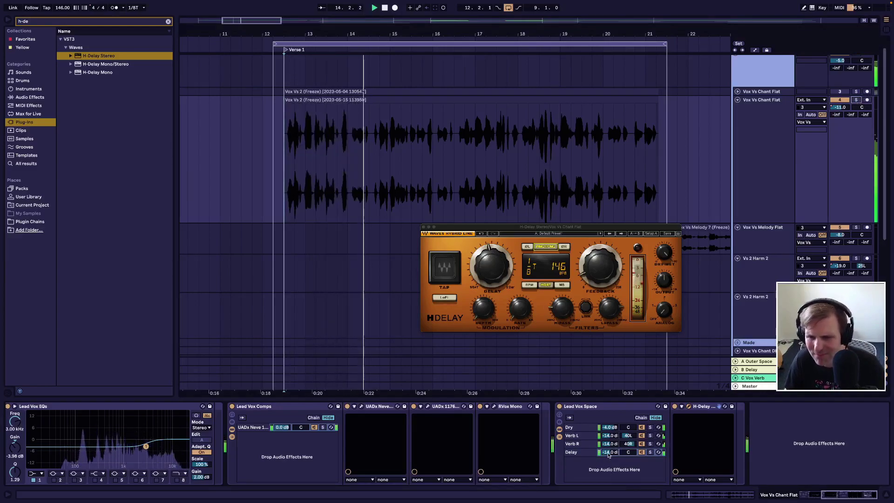
# Lower the Delay chain to -16 dB to match Verb L and Verb R, then toggle the track's solo.
pyautogui.click(608, 454)
pyautogui.moveTo(608, 455); pyautogui.dragTo(609, 455)
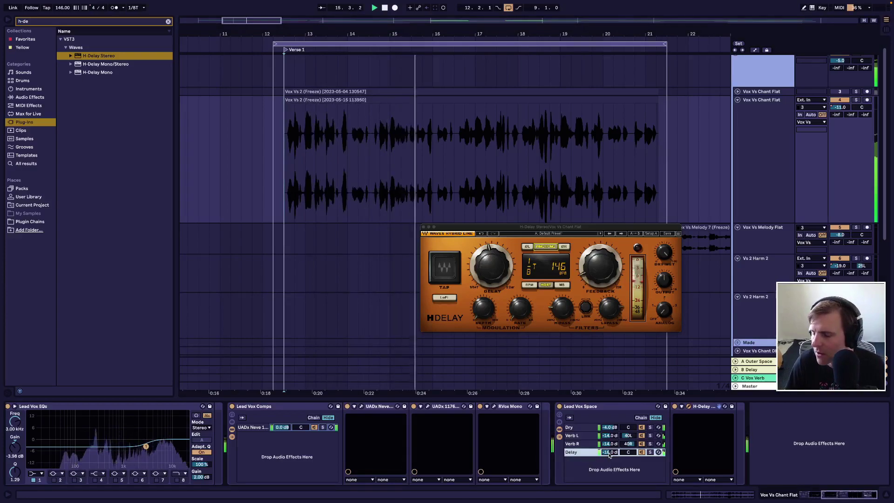
pyautogui.click(650, 437)
pyautogui.click(651, 444)
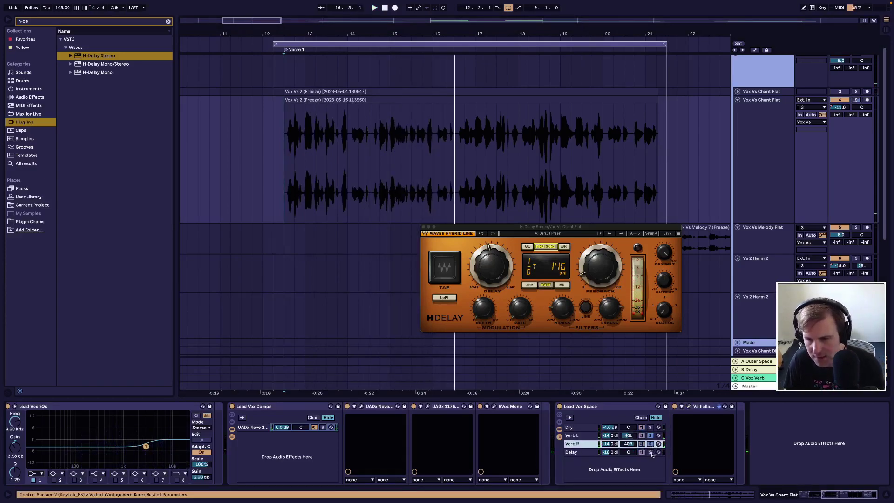
pyautogui.click(651, 452)
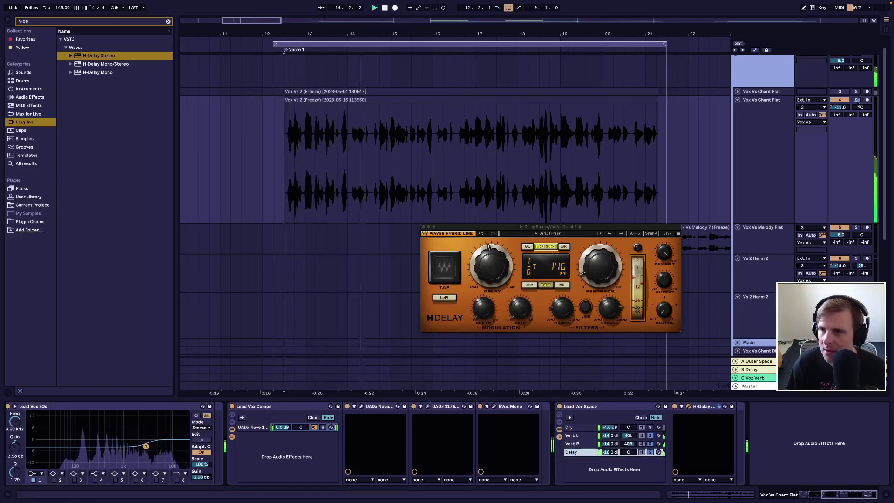
pyautogui.click(856, 100)
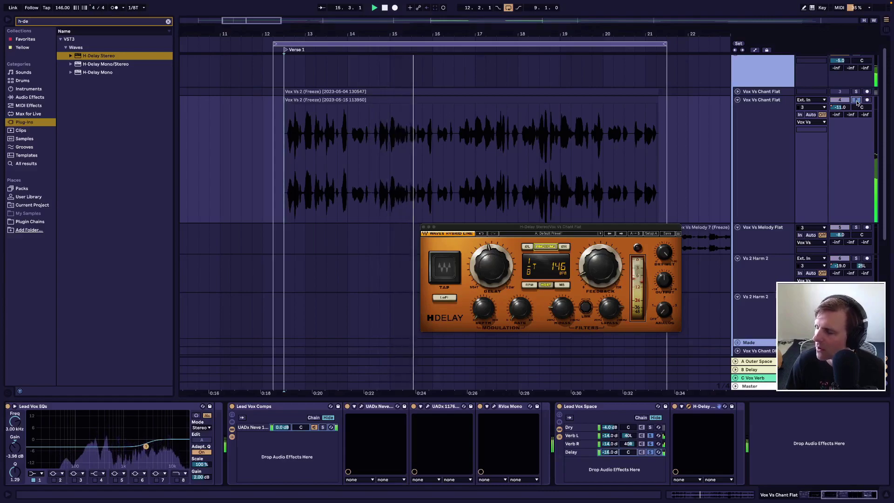